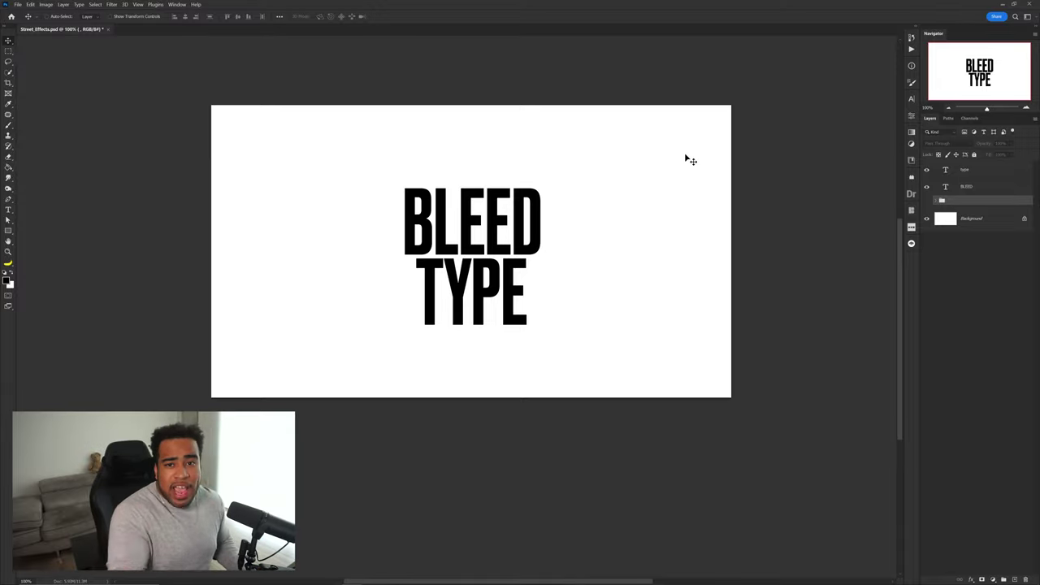
# Step: Convert the BLEED and TYPE text layers together into one smart object
pyautogui.moveTo(342, 152); pyautogui.dragTo(615, 338)
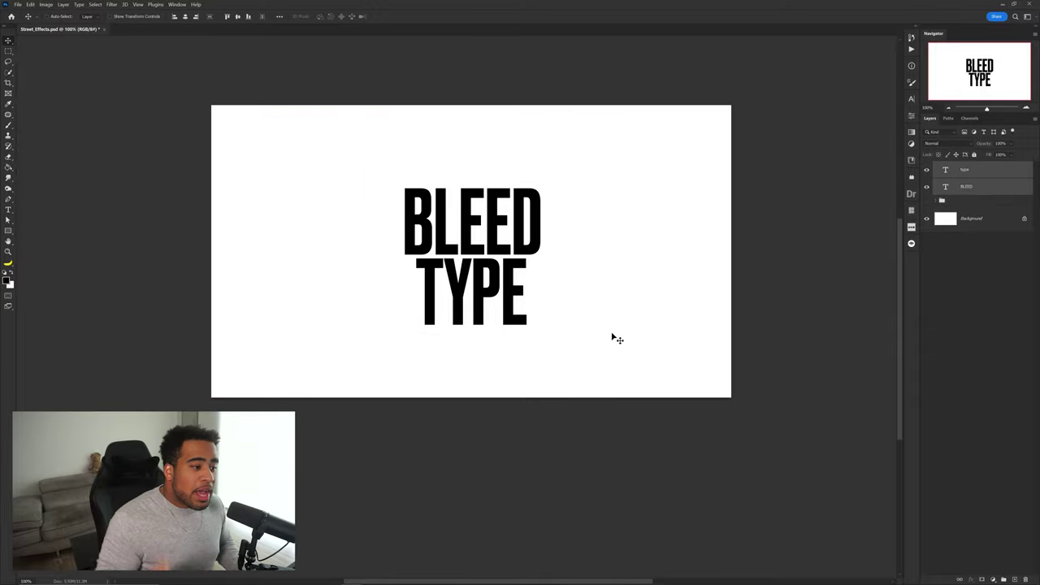
pyautogui.rightClick(977, 174)
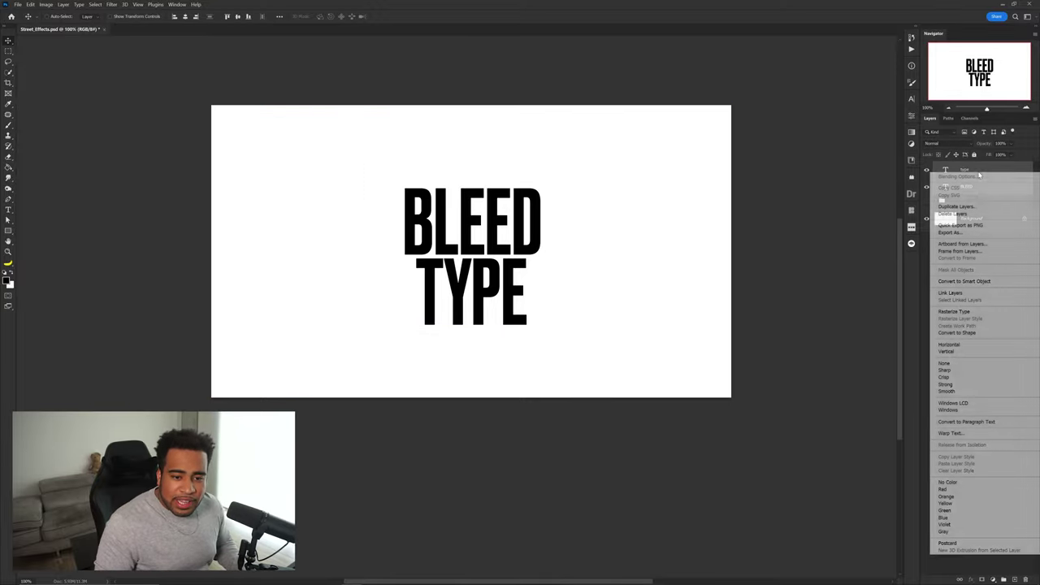
pyautogui.click(979, 282)
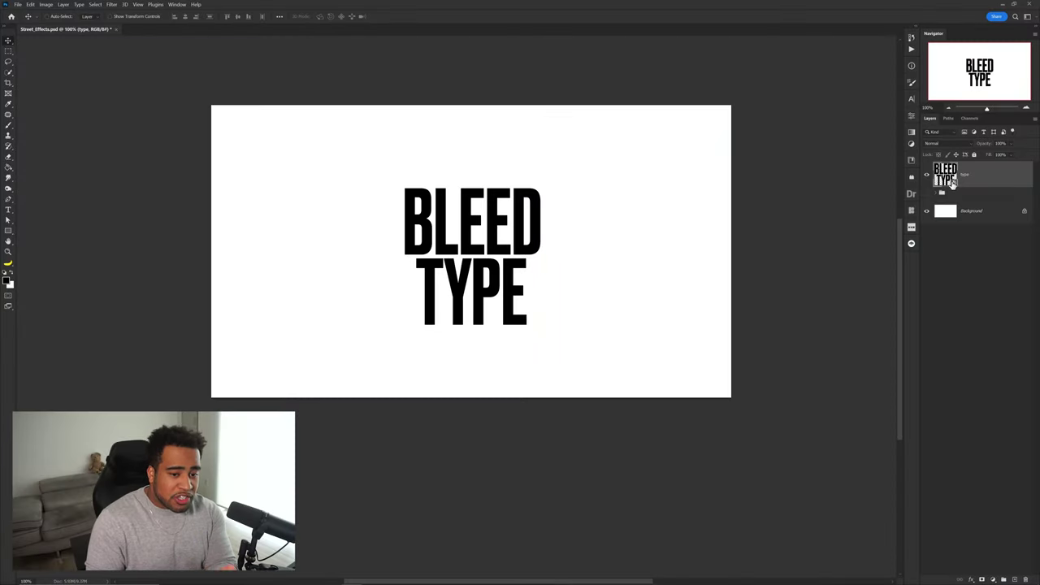
# Step: Open the smart object's contents, try editing the BLEED text, and close the file without saving
pyautogui.doubleClick(956, 186)
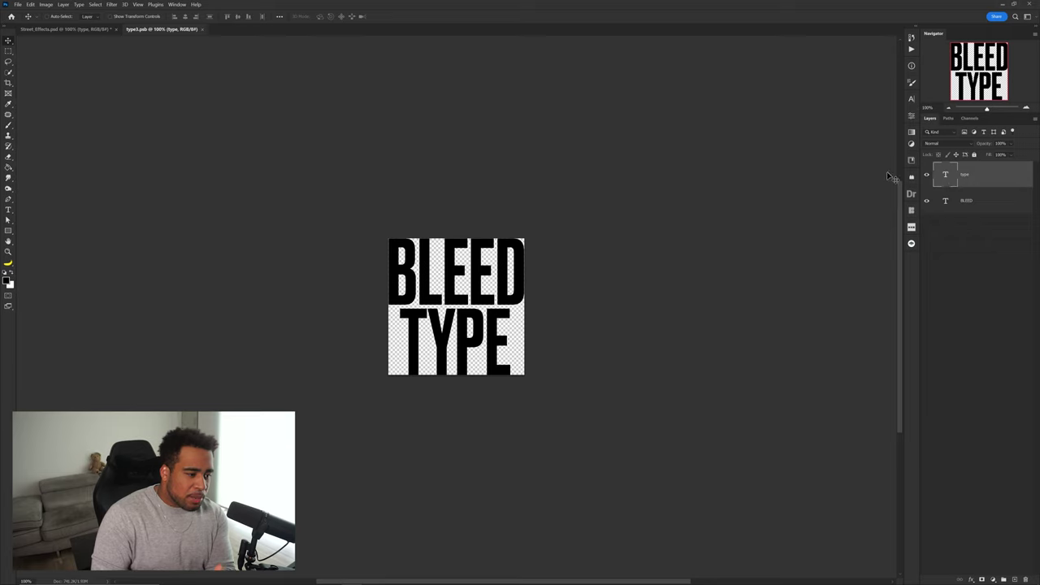
pyautogui.doubleClick(455, 276)
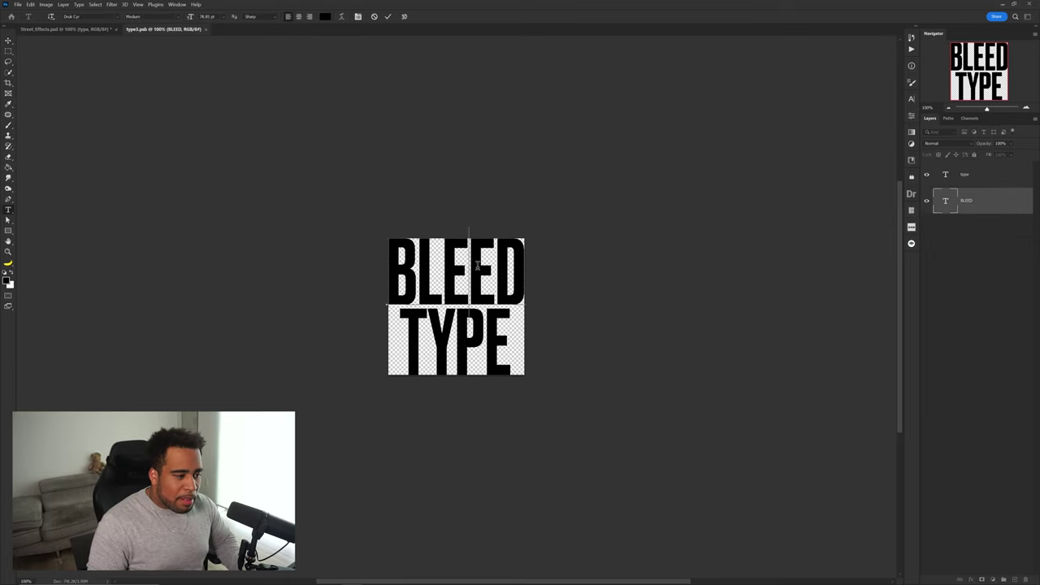
pyautogui.hotkey('ctrl', 'Return')
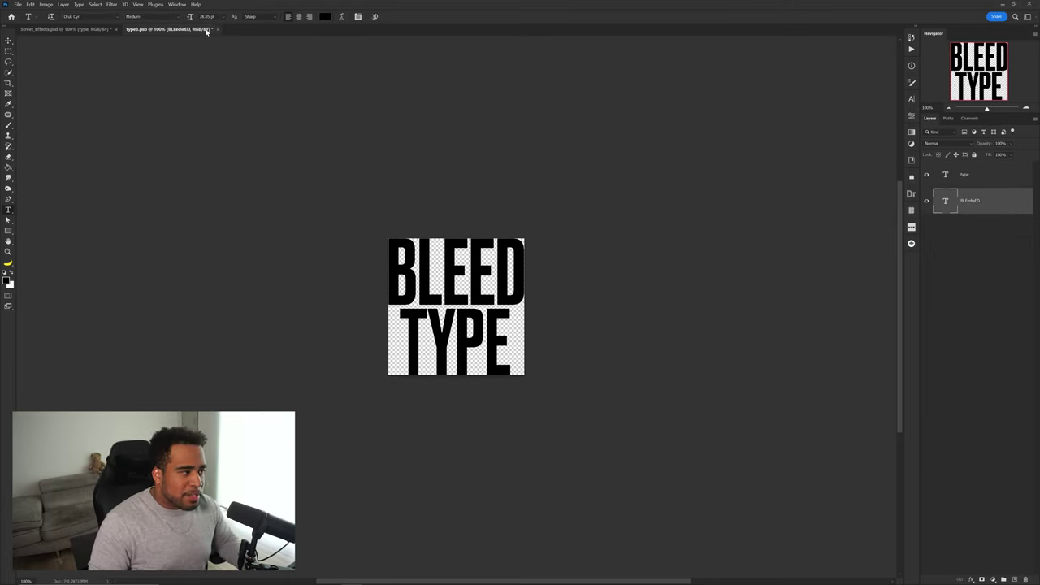
pyautogui.click(214, 29)
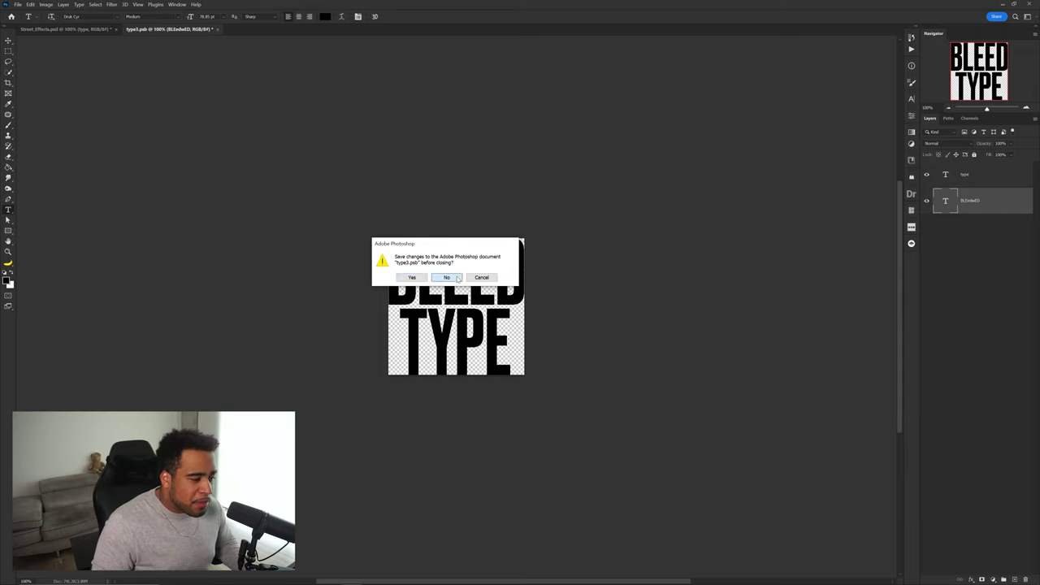
pyautogui.click(412, 277)
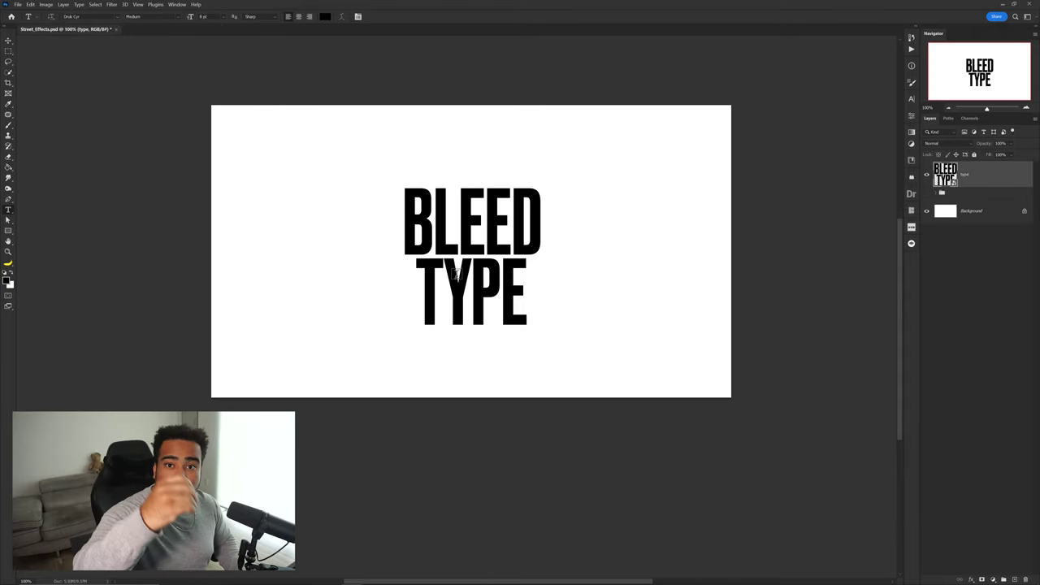
pyautogui.press('v')
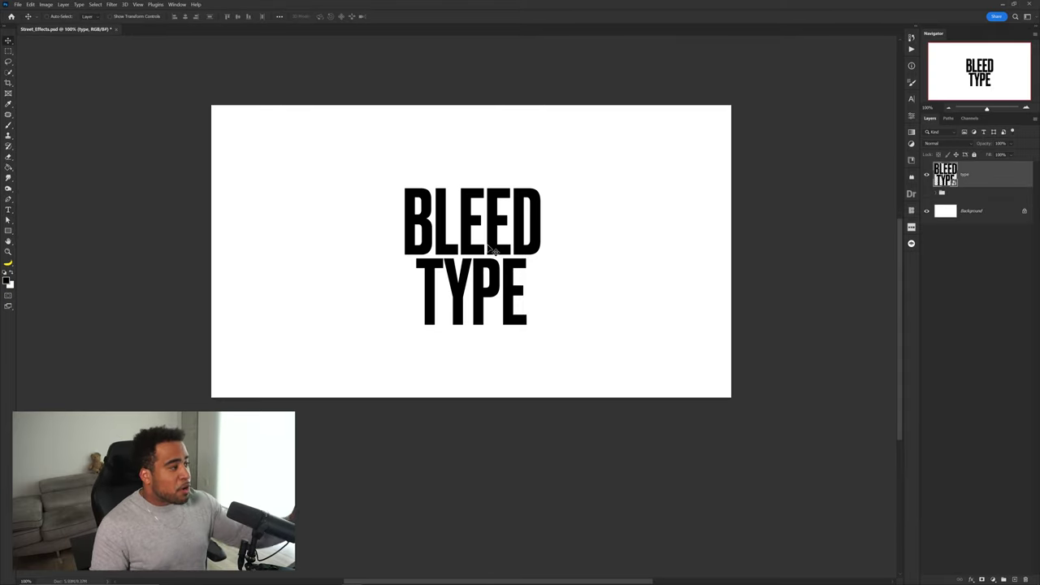
# Step: Apply a Gaussian Blur with a 10-pixel radius to the type smart object
pyautogui.click(111, 4)
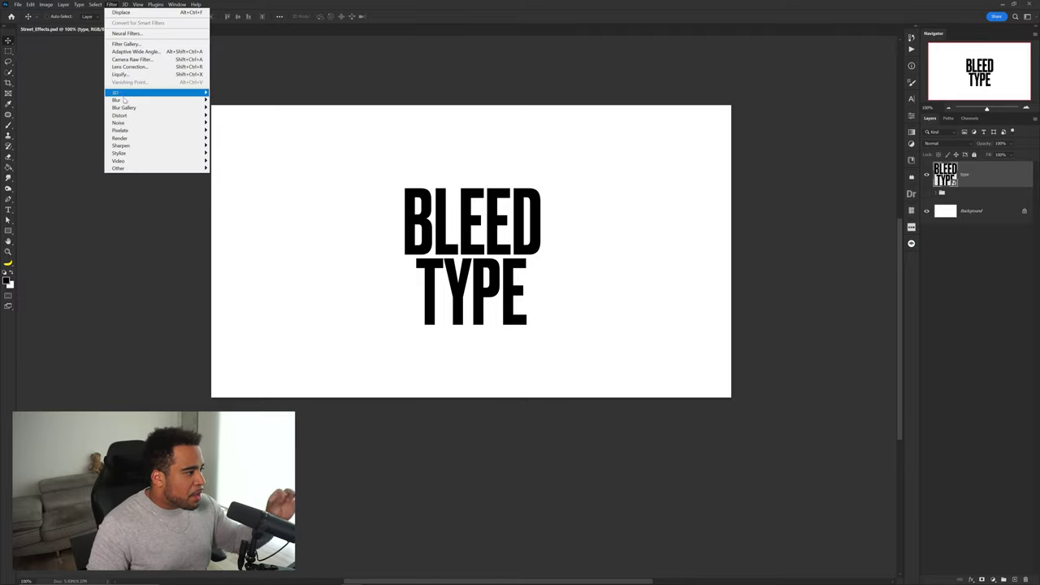
pyautogui.moveTo(122, 101)
pyautogui.click(231, 130)
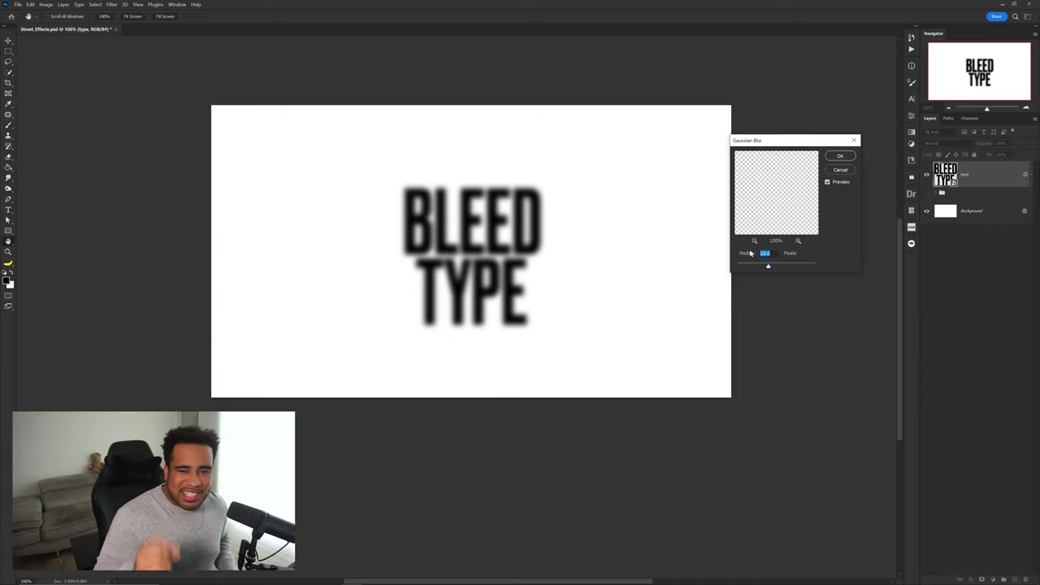
pyautogui.click(840, 156)
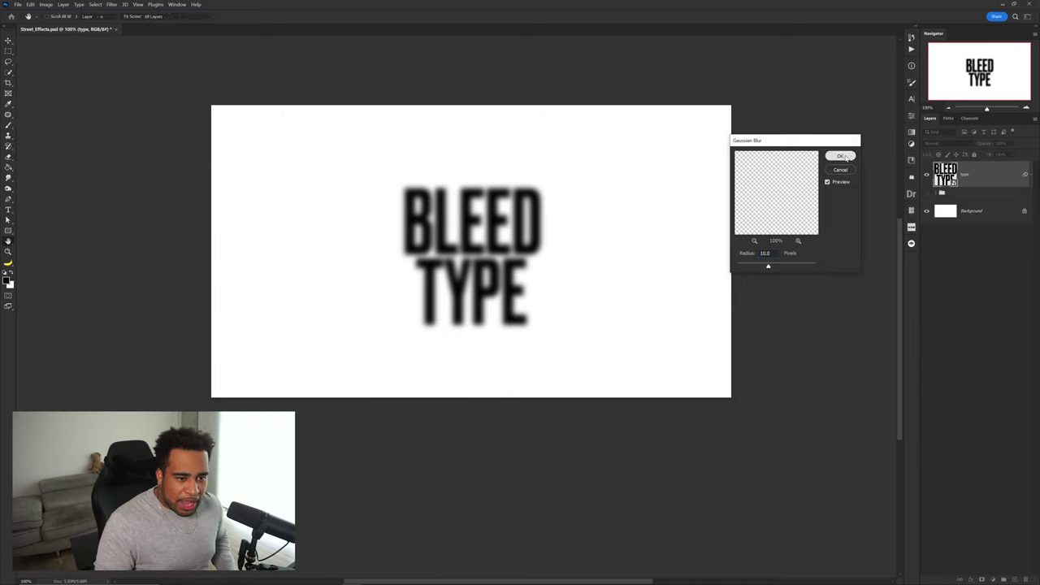
# Step: Apply a Radial Blur to the type smart object with amount 7, Spin method and Best quality
pyautogui.click(113, 5)
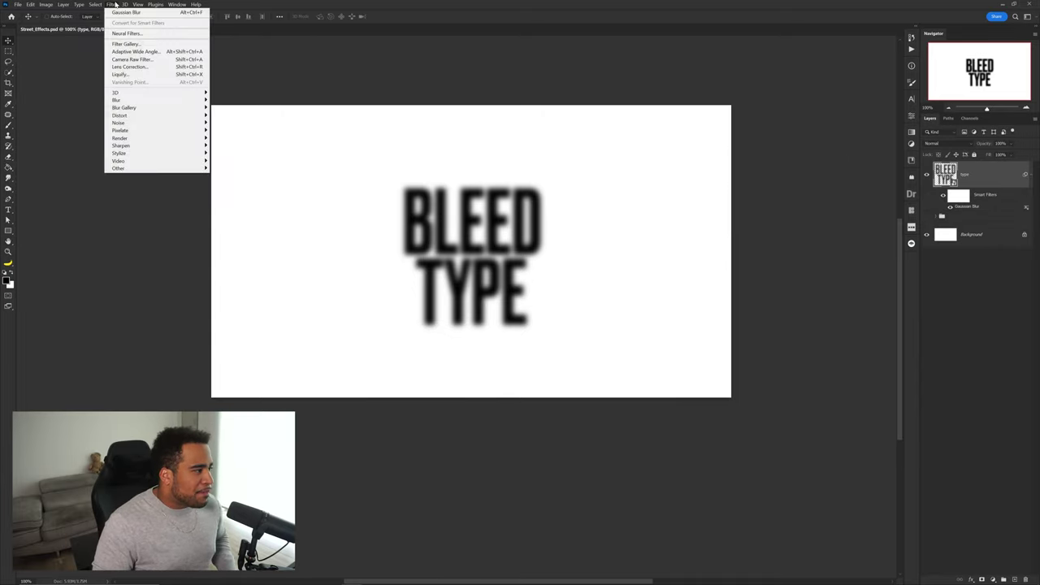
pyautogui.moveTo(142, 101)
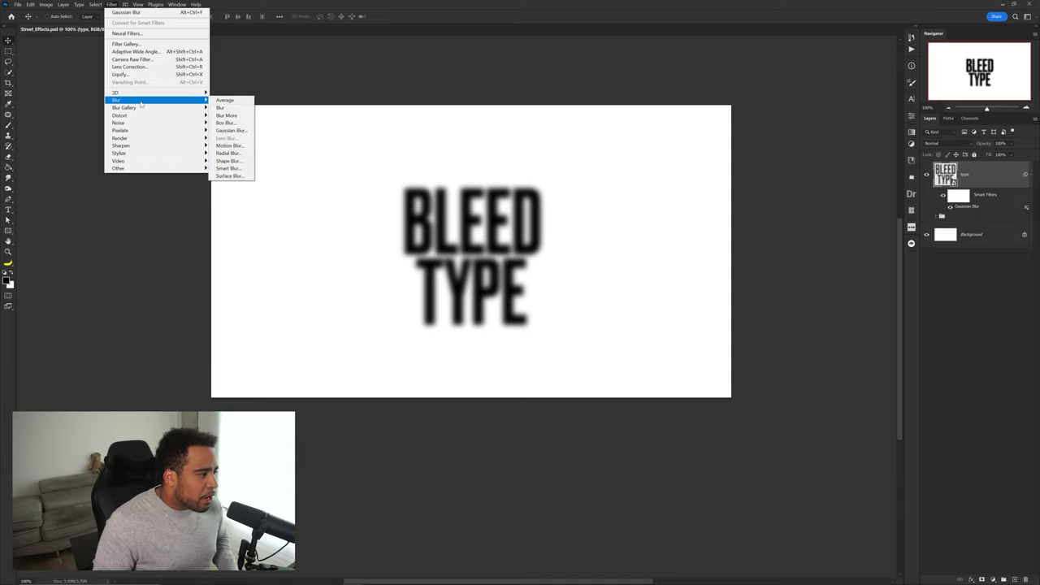
pyautogui.click(238, 154)
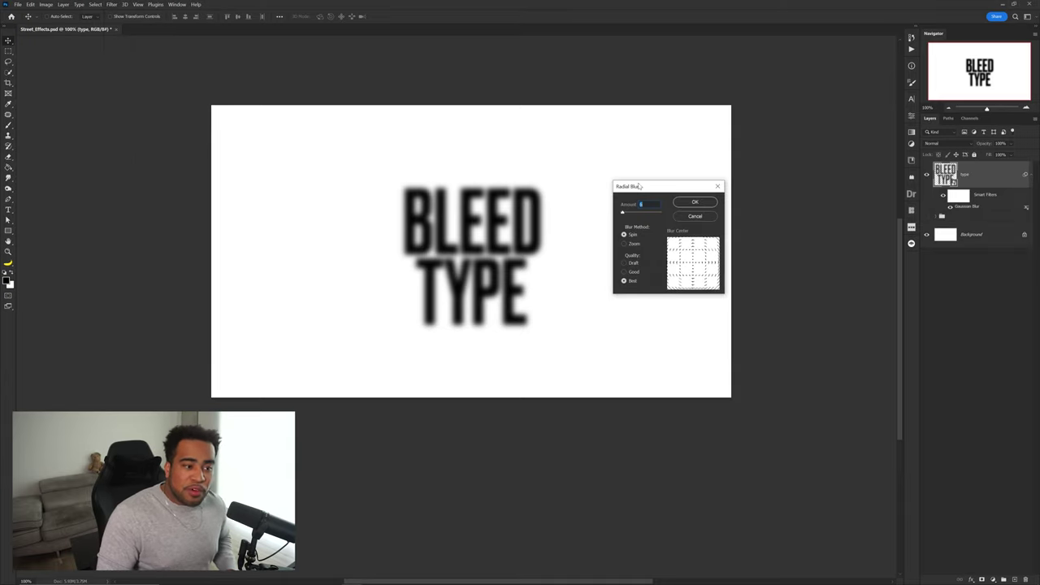
pyautogui.moveTo(641, 187); pyautogui.dragTo(777, 120)
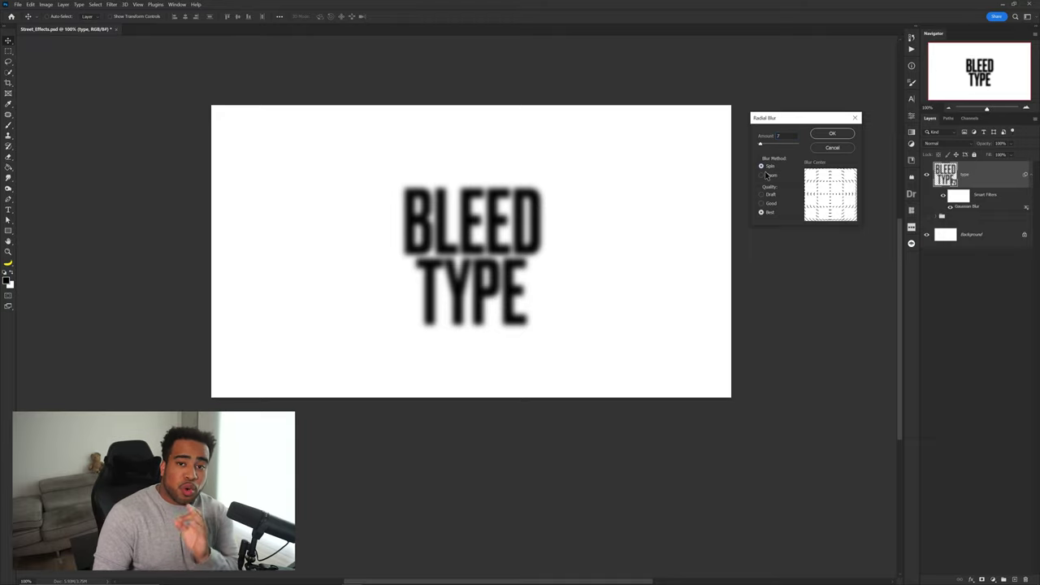
pyautogui.click(830, 135)
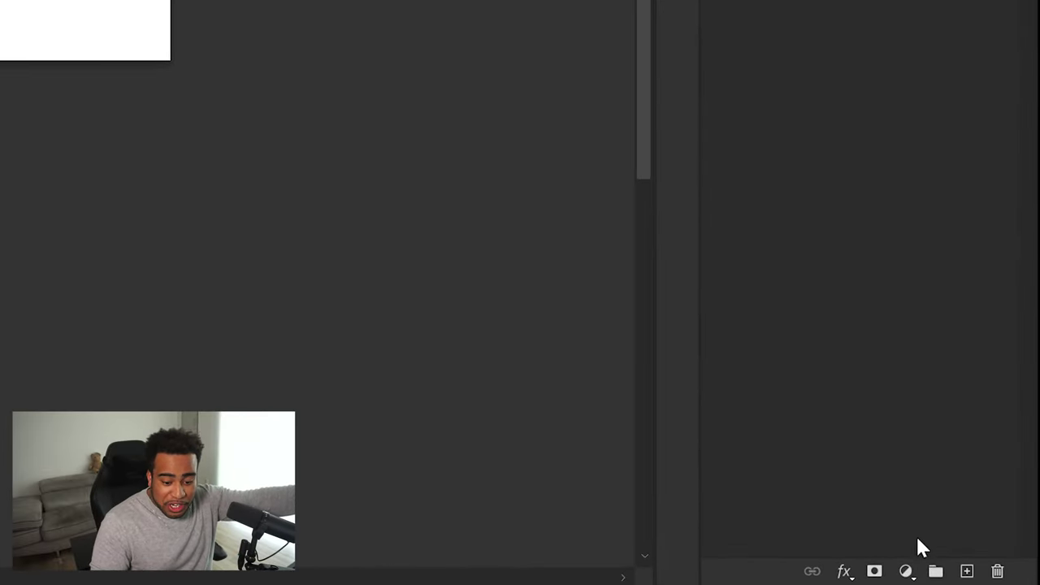
# Step: Add a Threshold adjustment layer above the blurred type and inspect the lettering's edges up close
pyautogui.click(993, 580)
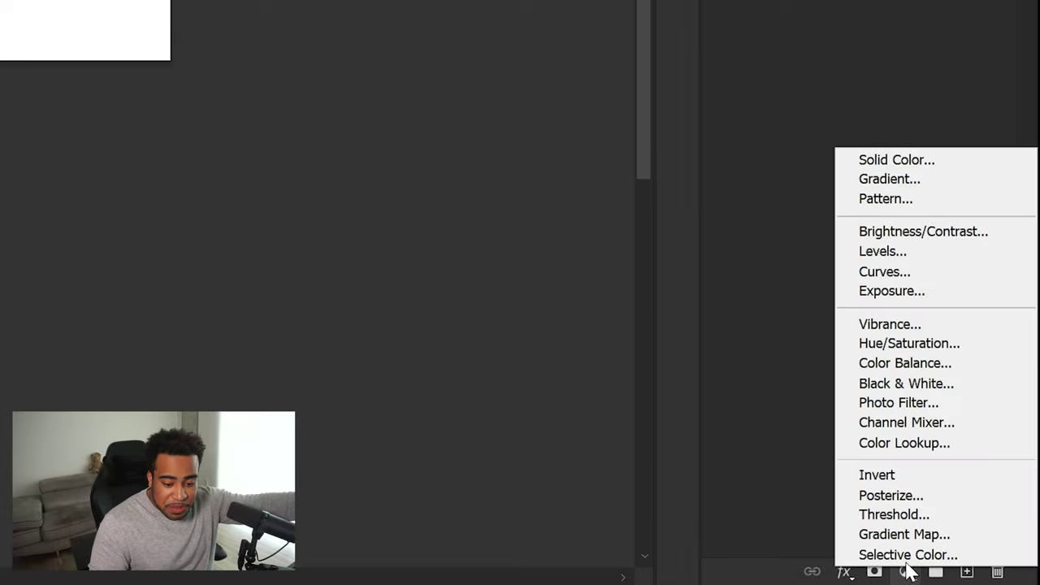
pyautogui.click(908, 514)
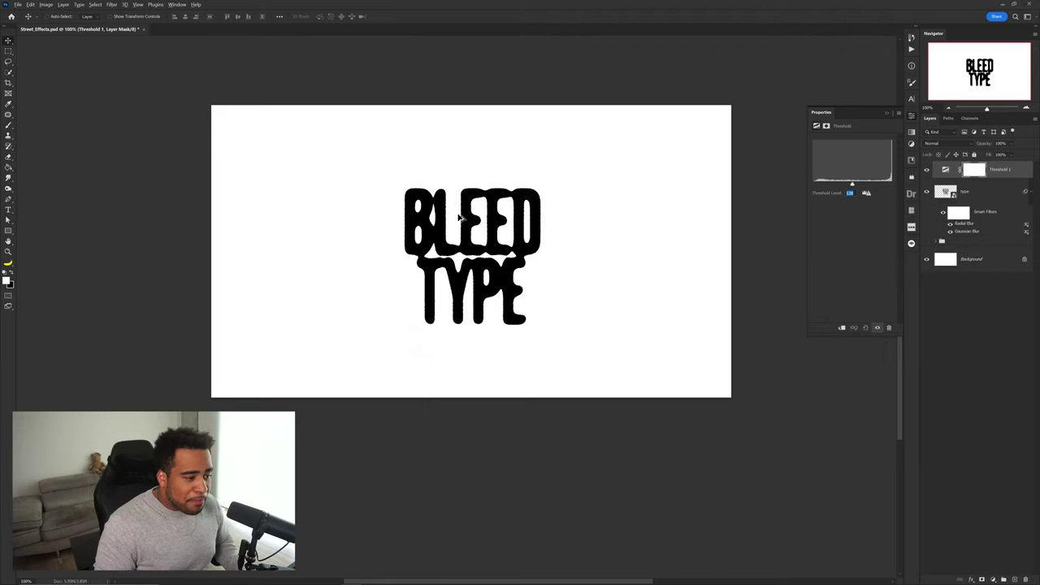
pyautogui.scroll(1, 664, 174)
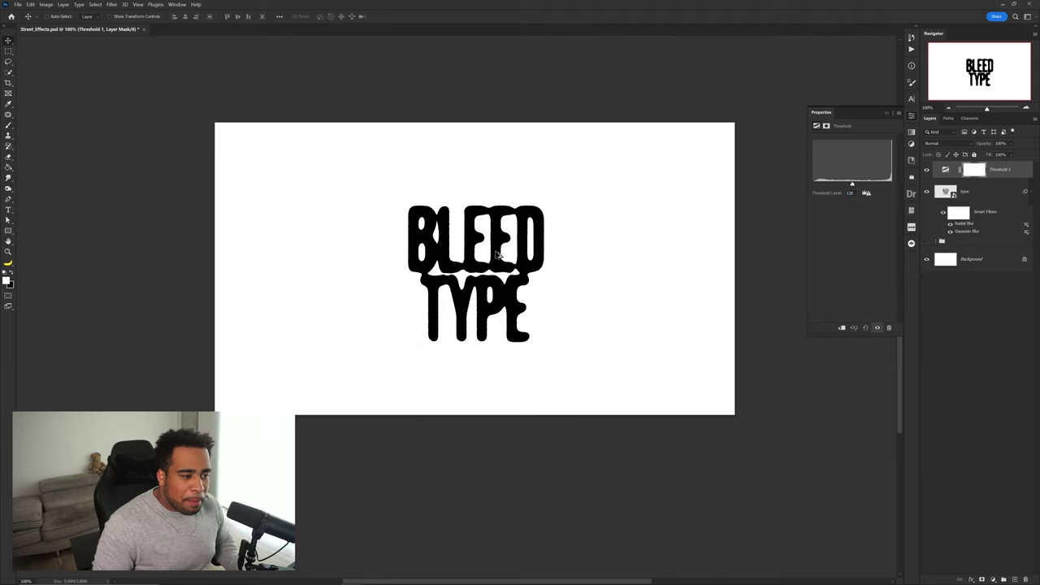
pyautogui.scroll(2, 499, 255)
pyautogui.moveTo(532, 254); pyautogui.dragTo(531, 258)
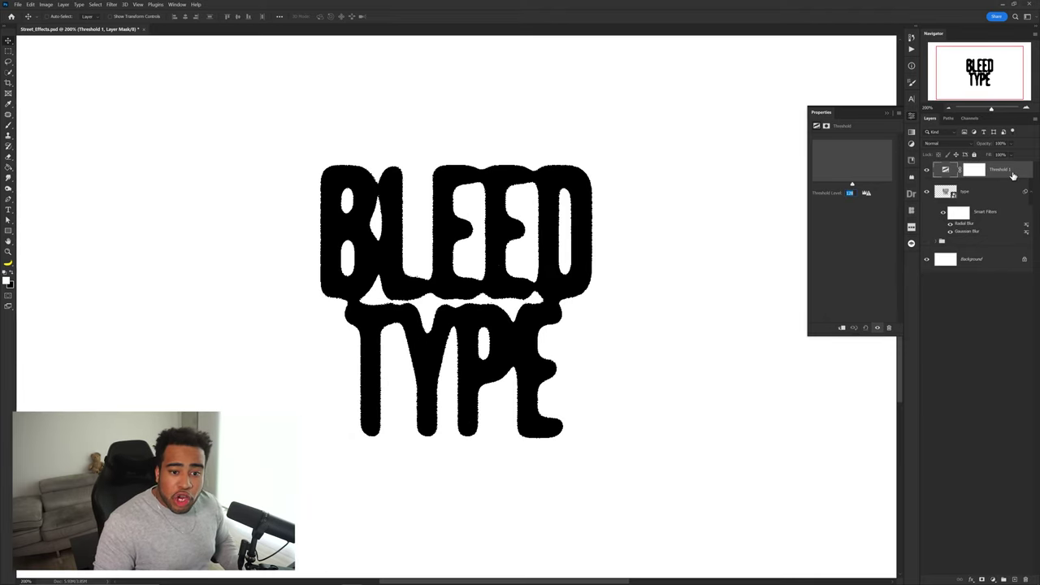
# Step: Try a higher threshold level on the adjustment layer, then bring it back down to 125
pyautogui.click(946, 169)
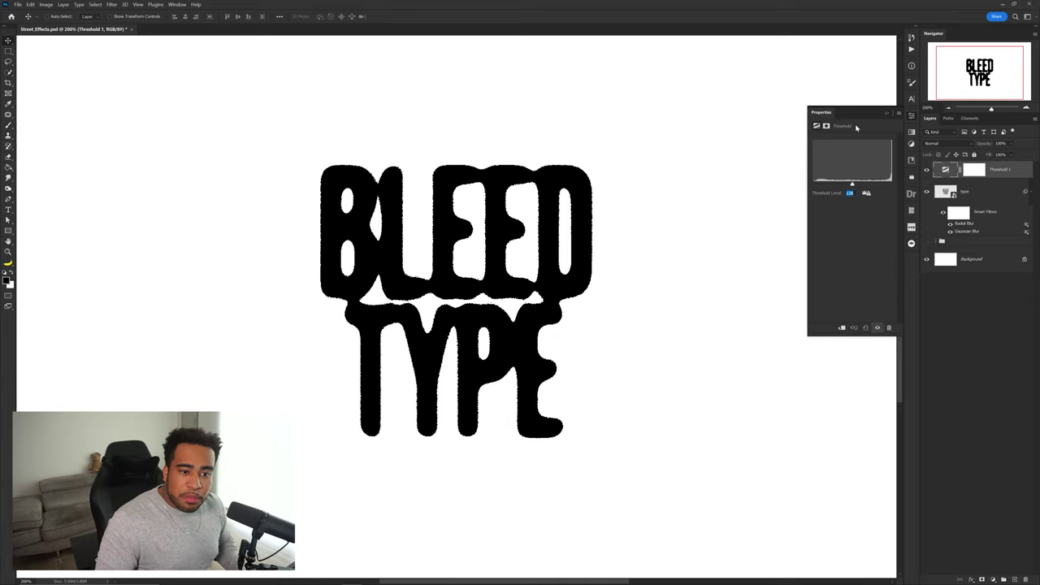
pyautogui.moveTo(851, 185); pyautogui.dragTo(867, 187)
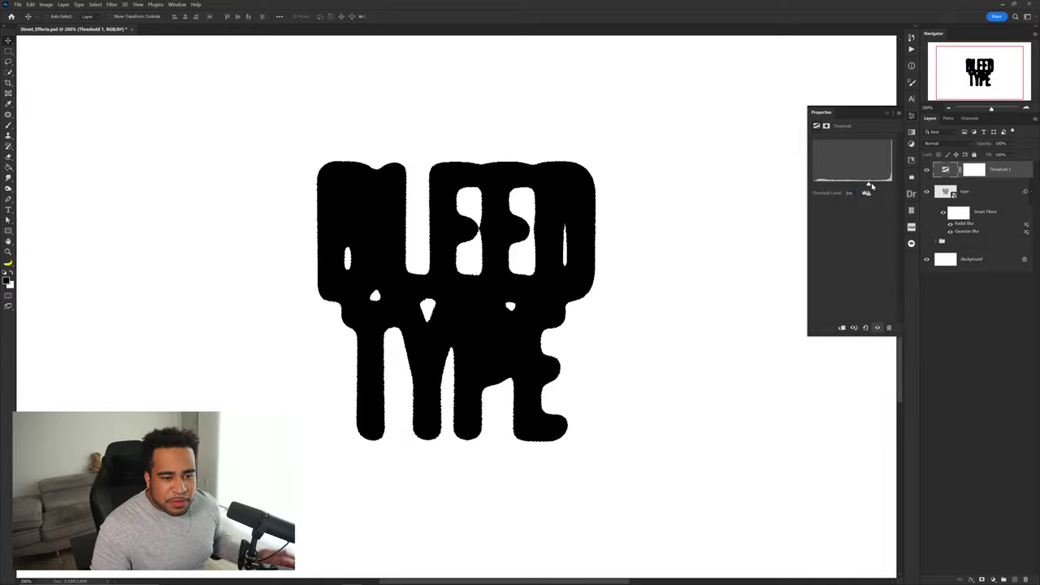
pyautogui.moveTo(867, 183)
pyautogui.mouseDown()
pyautogui.moveTo(833, 186)
pyautogui.moveTo(851, 182)
pyautogui.mouseUp()
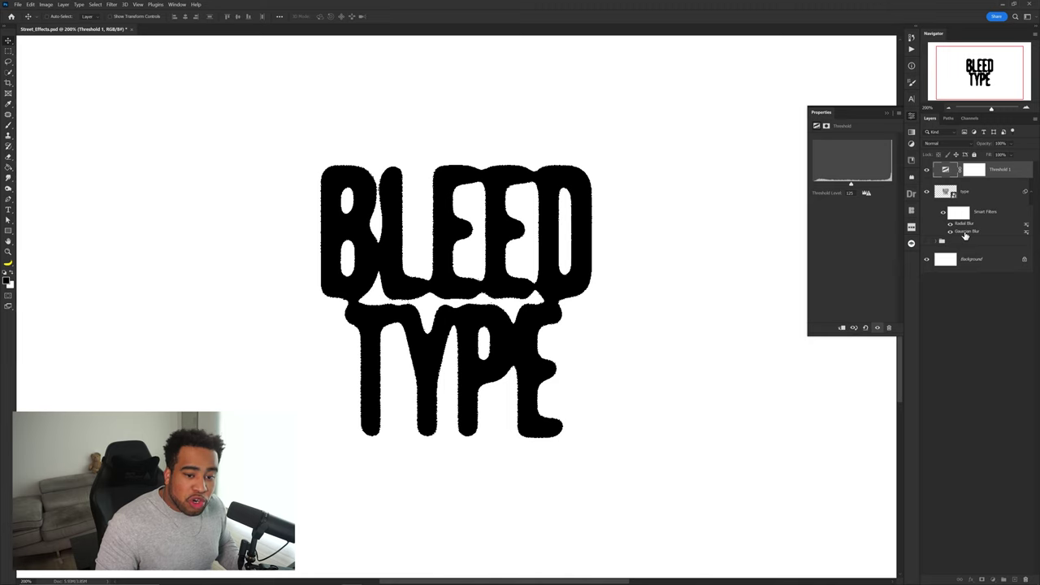
# Step: Set the Gaussian Blur smart filter's radius to 12 pixels and review the Radial Blur filter's settings
pyautogui.doubleClick(965, 232)
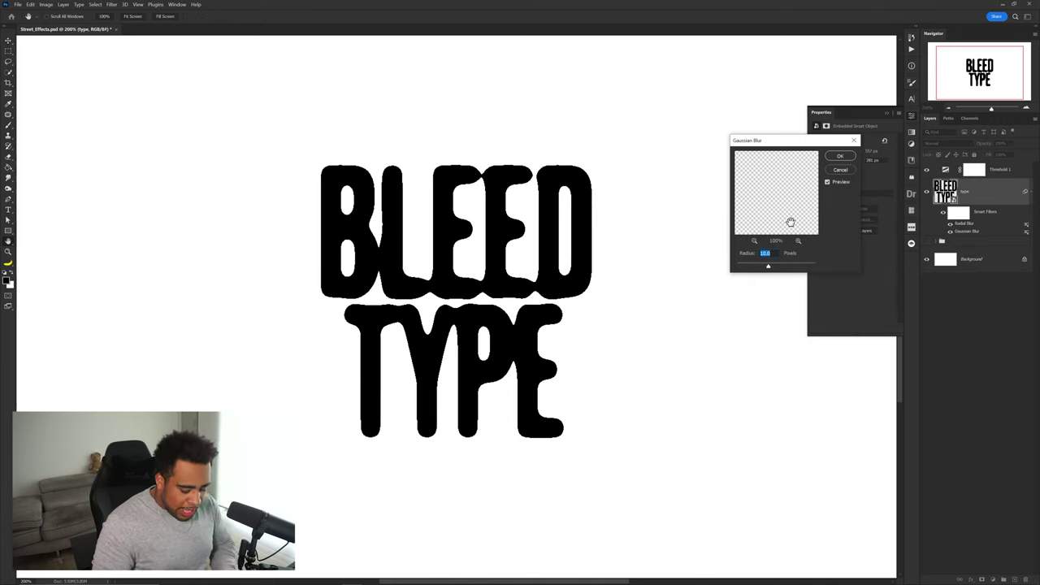
pyautogui.write('1')
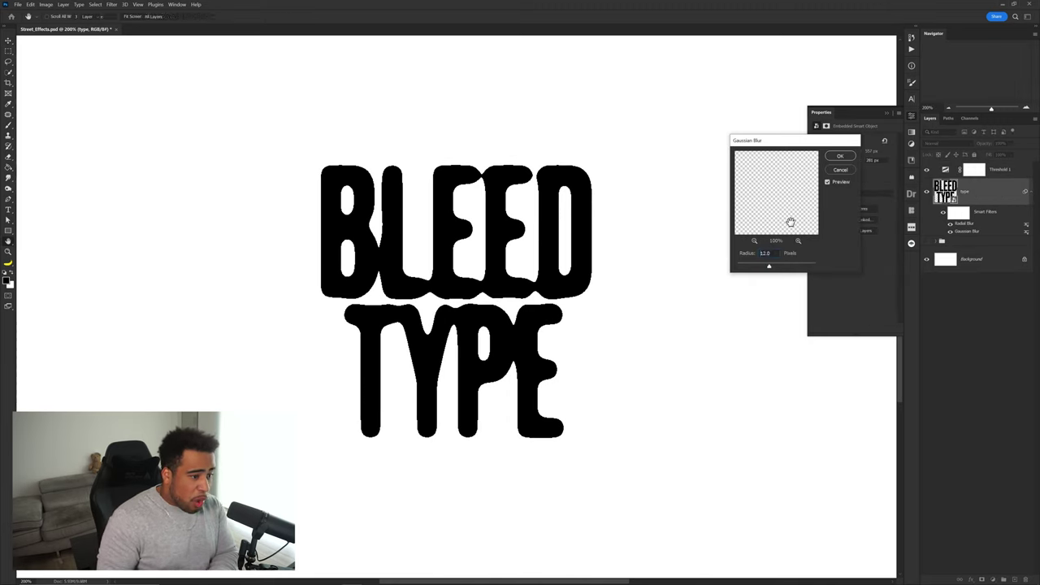
pyautogui.press('Return')
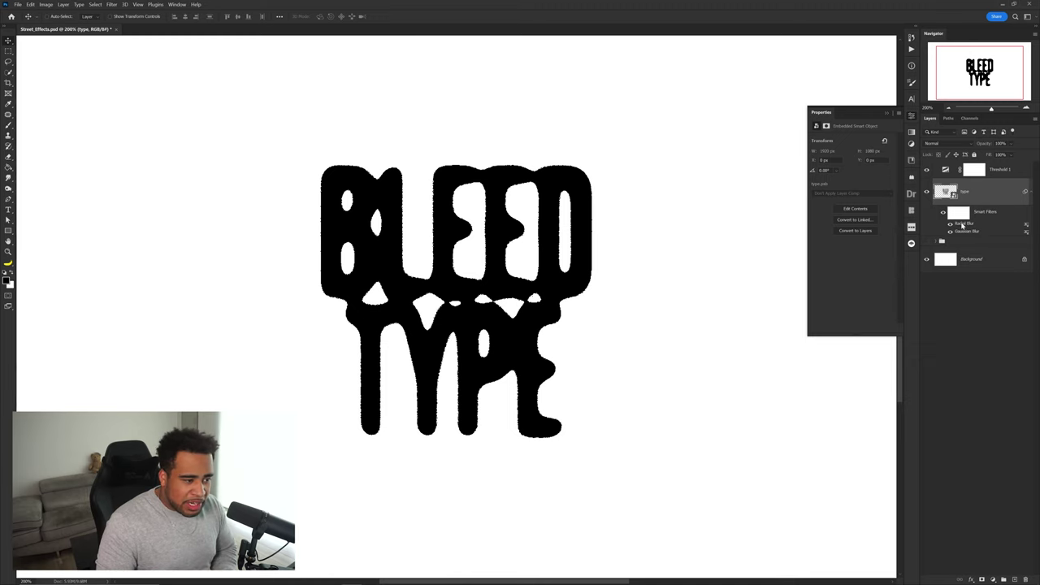
pyautogui.doubleClick(961, 225)
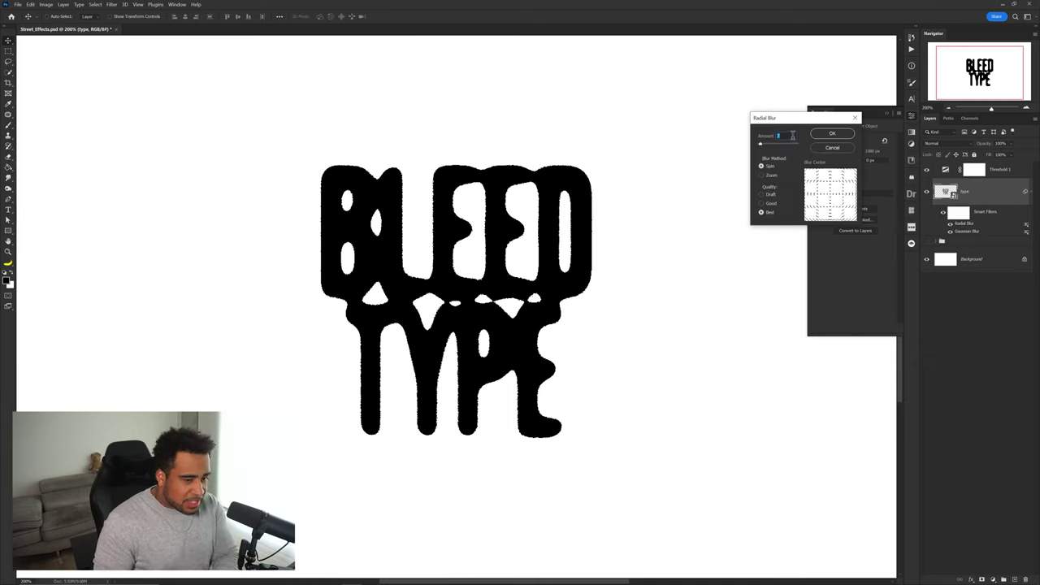
pyautogui.press('Return')
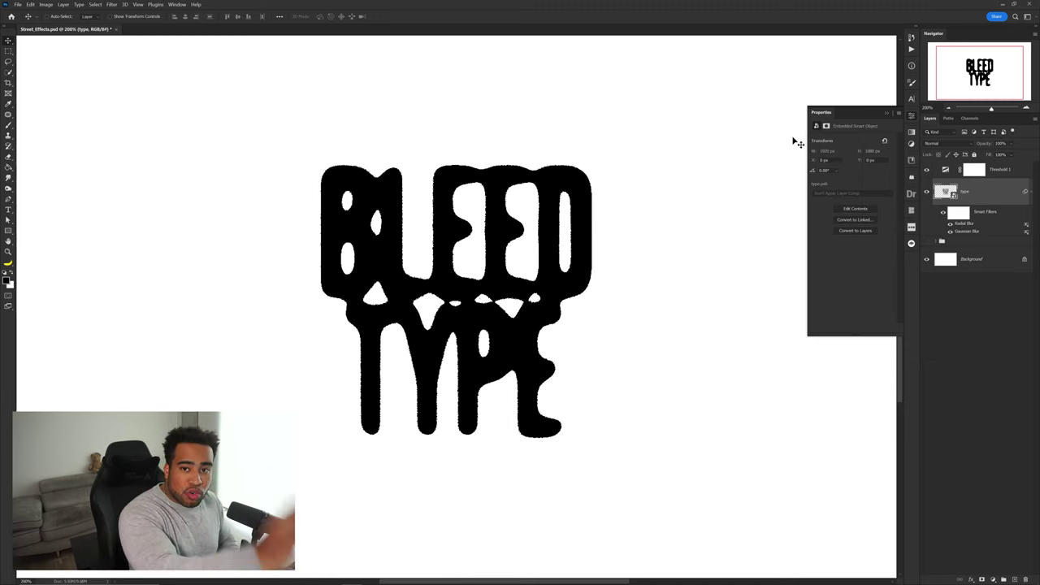
# Step: Set the Threshold adjustment's level to 112 and view the whole canvas at 100%
pyautogui.click(944, 169)
pyautogui.moveTo(851, 185); pyautogui.dragTo(847, 187)
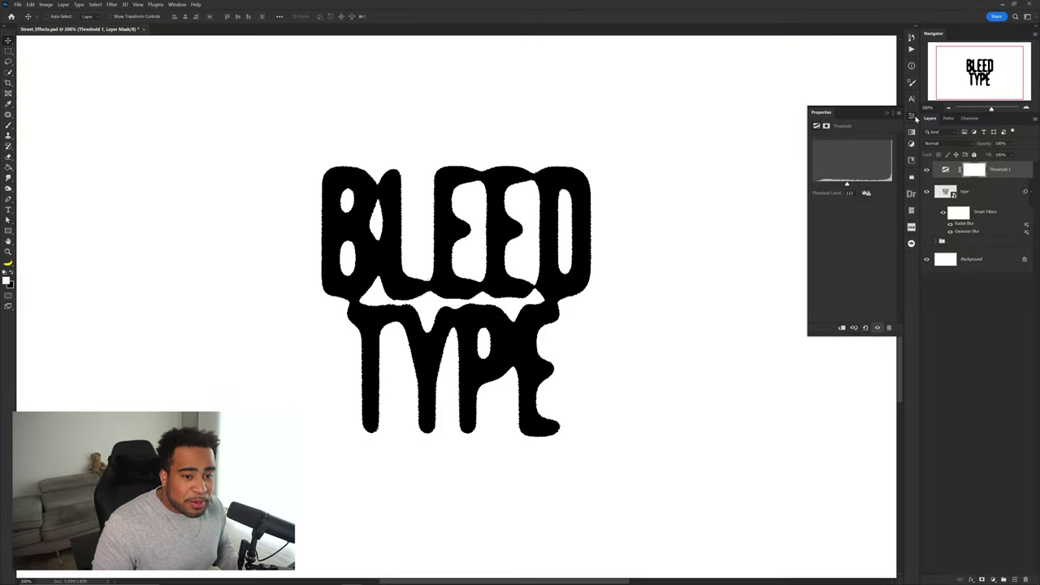
pyautogui.click(912, 116)
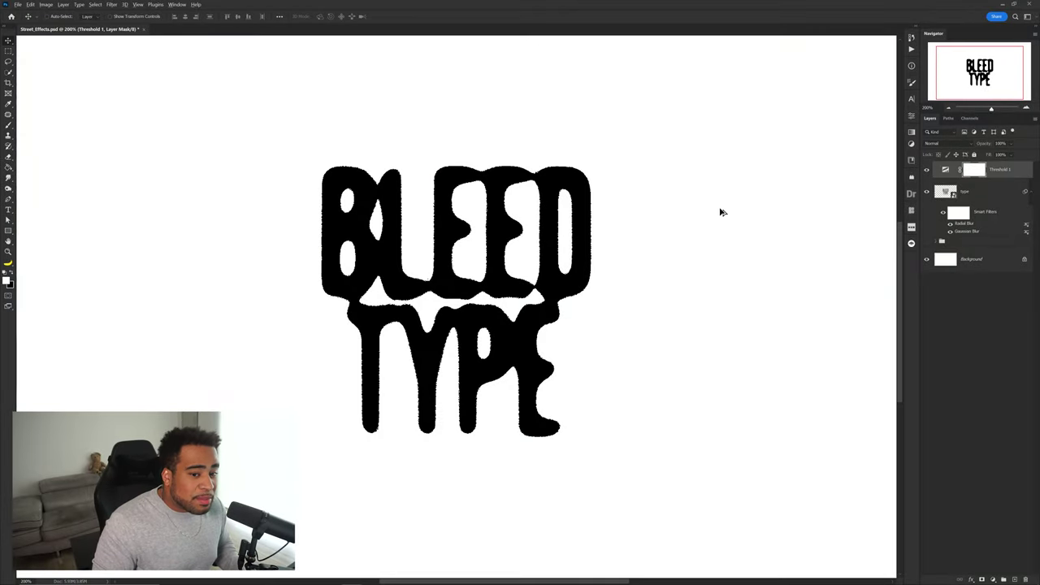
pyautogui.hotkey('ctrl', '-')
pyautogui.moveTo(750, 207); pyautogui.dragTo(715, 231)
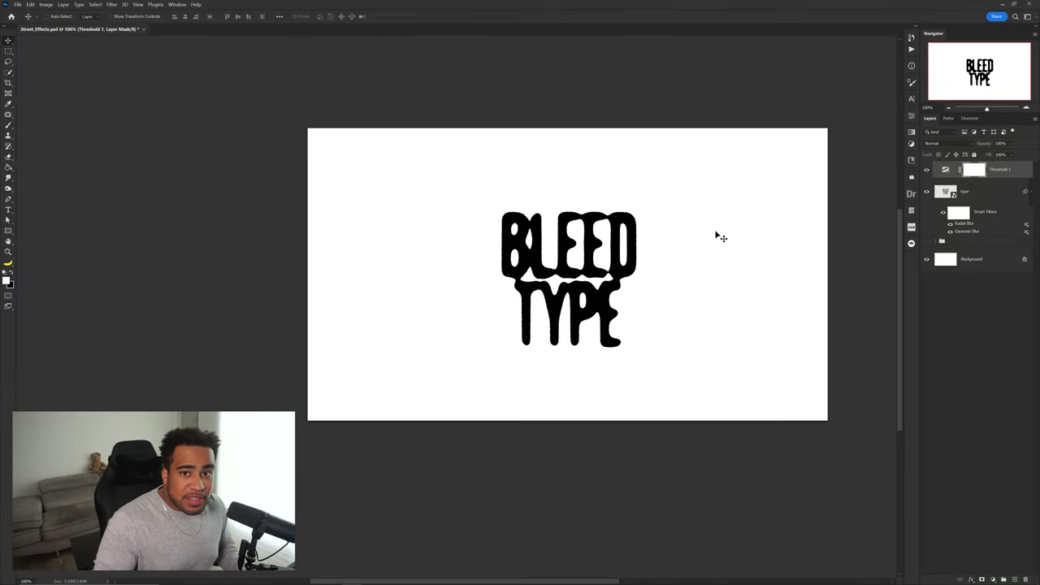
# Step: Try clipping the Threshold adjustment to the type smart object, then release the clipping mask
pyautogui.click(967, 231)
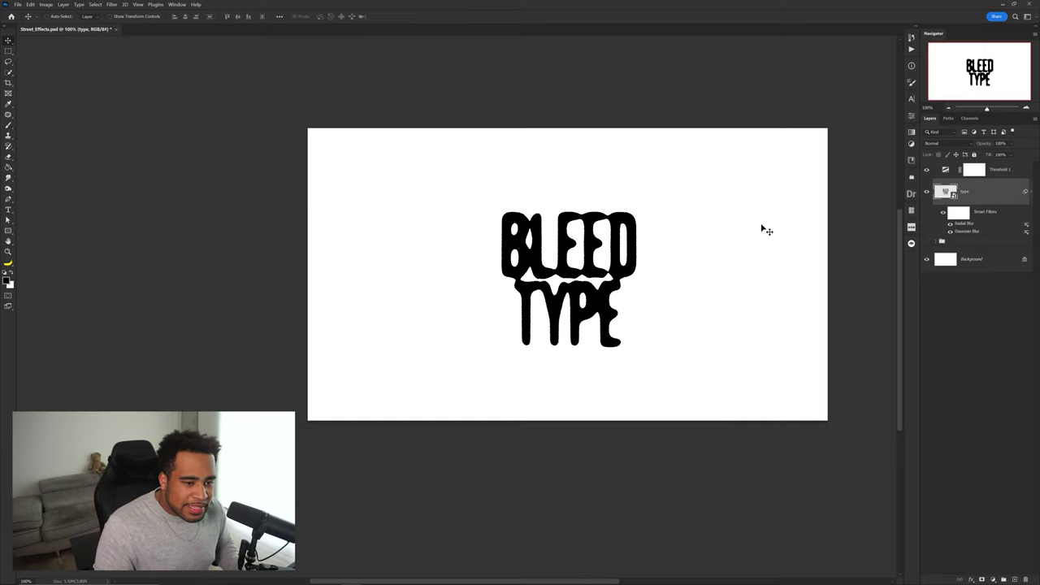
pyautogui.rightClick(999, 173)
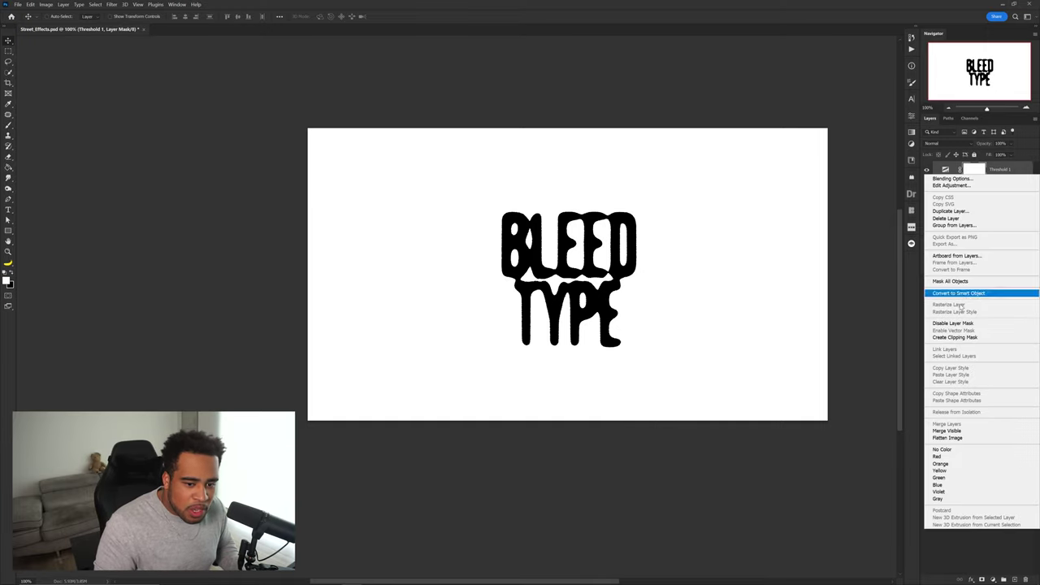
pyautogui.click(954, 337)
pyautogui.scroll(3, 602, 262)
pyautogui.hotkey('ctrl', 'alt', 'g')
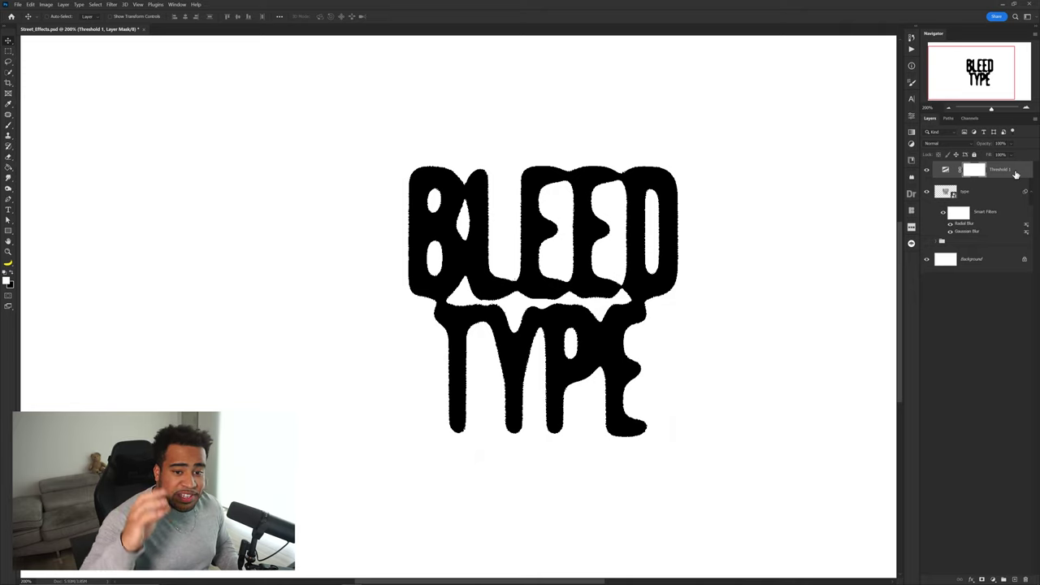
# Step: Group the Threshold adjustment layer together with the type smart object
pyautogui.keyDown('shift'); pyautogui.click(992, 192); pyautogui.keyUp('shift')
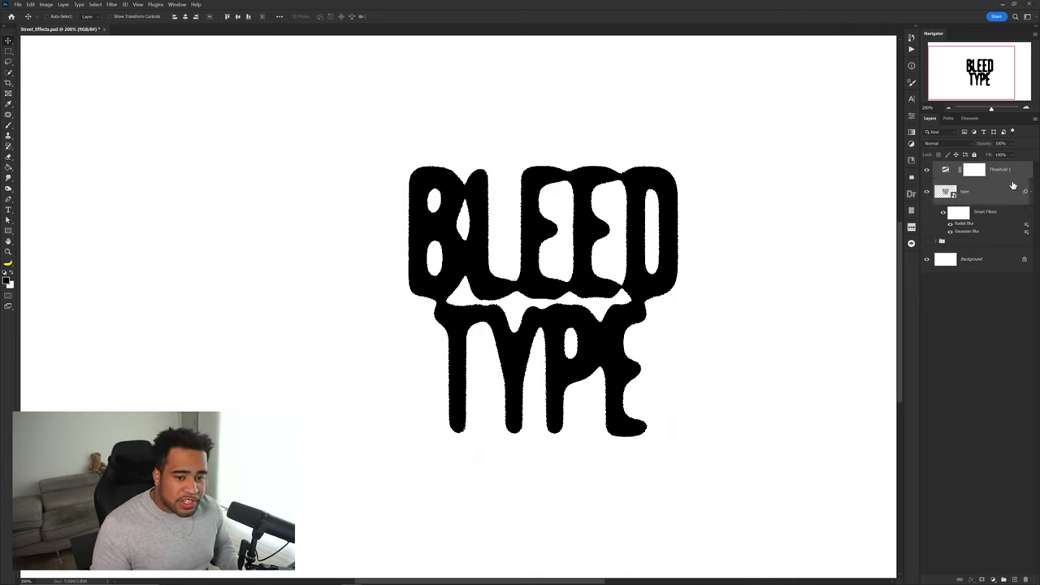
pyautogui.rightClick(1009, 171)
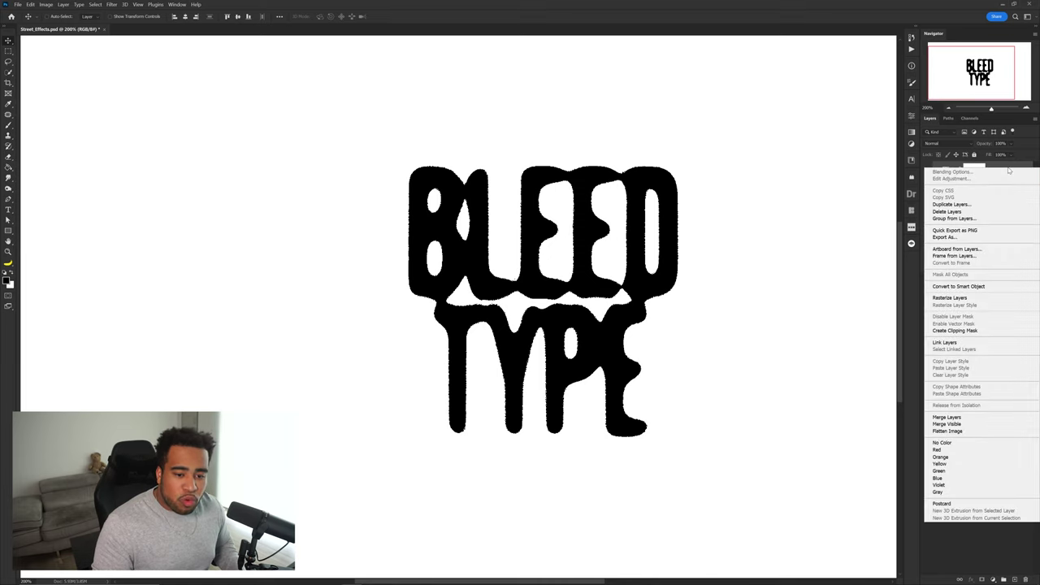
pyautogui.click(815, 345)
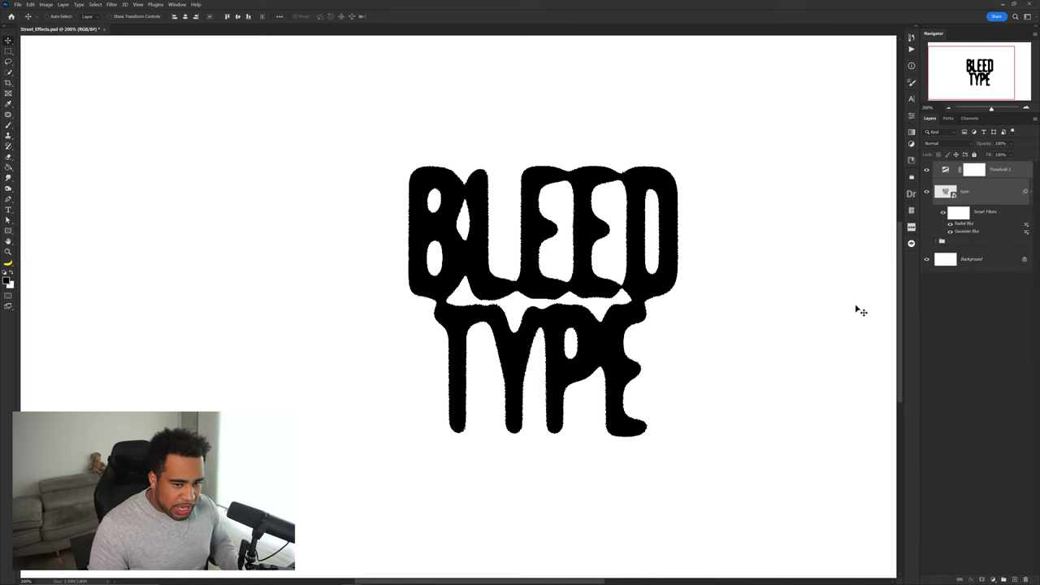
pyautogui.hotkey('ctrl', 'g')
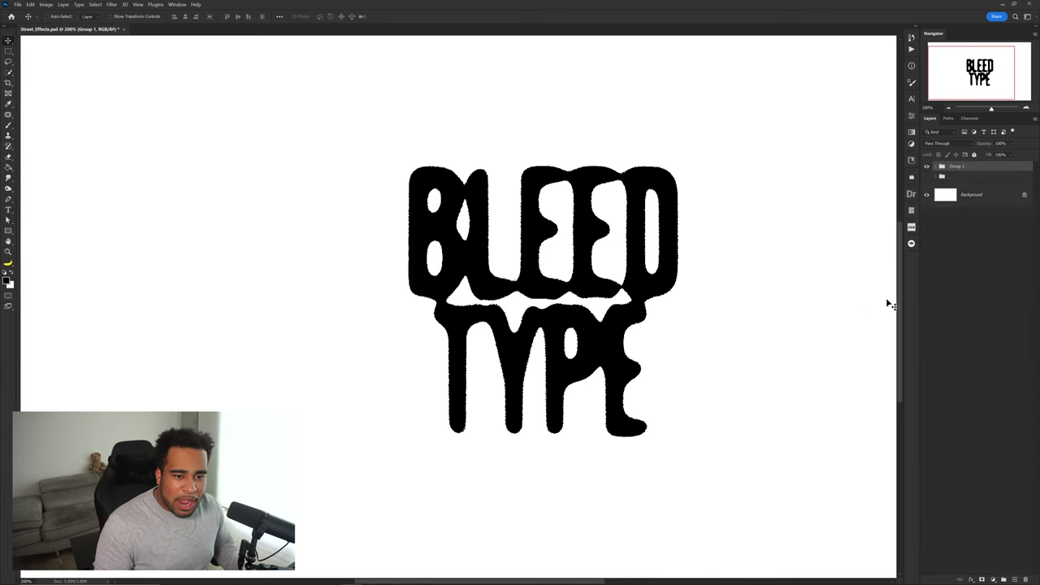
# Step: Add a black (000000) Solid Color fill layer above the group and delete its layer mask
pyautogui.click(993, 579)
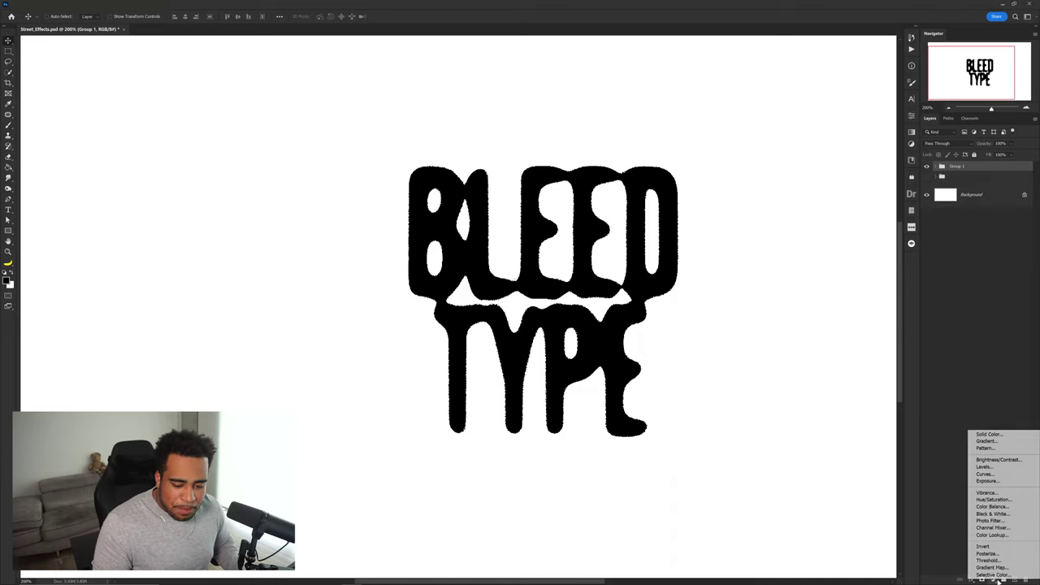
pyautogui.click(987, 434)
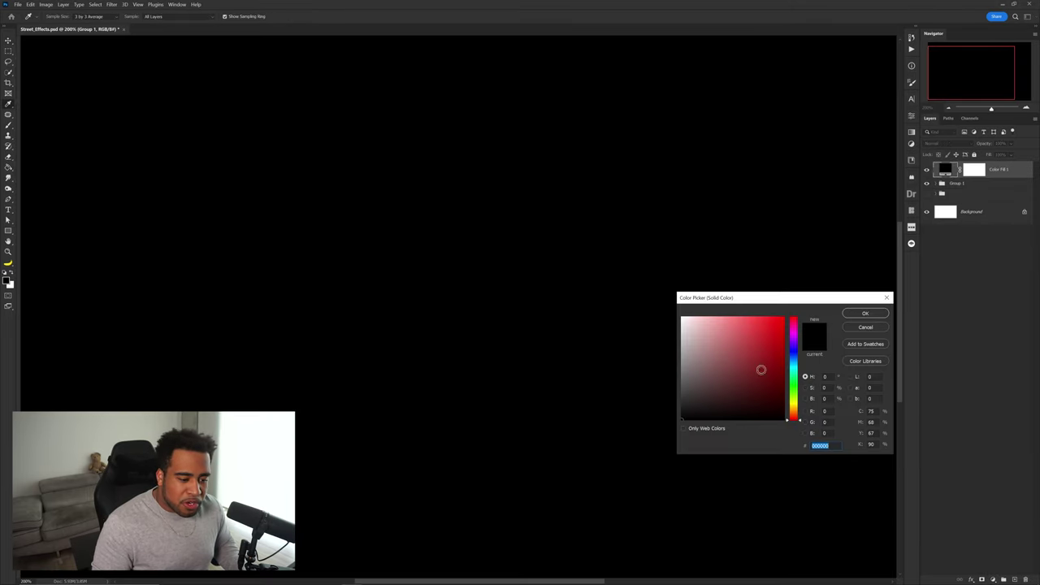
pyautogui.click(859, 313)
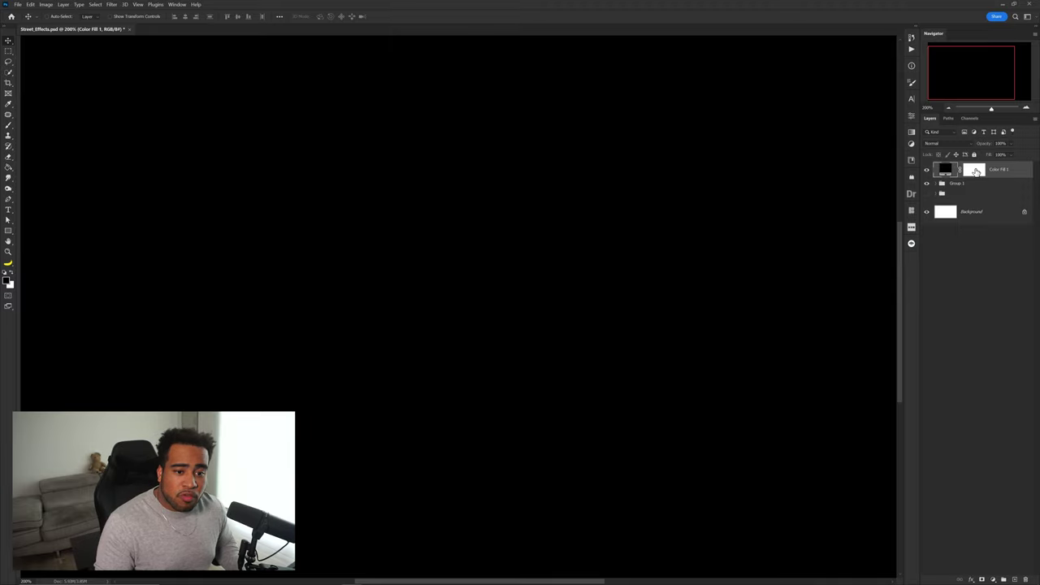
pyautogui.rightClick(975, 169)
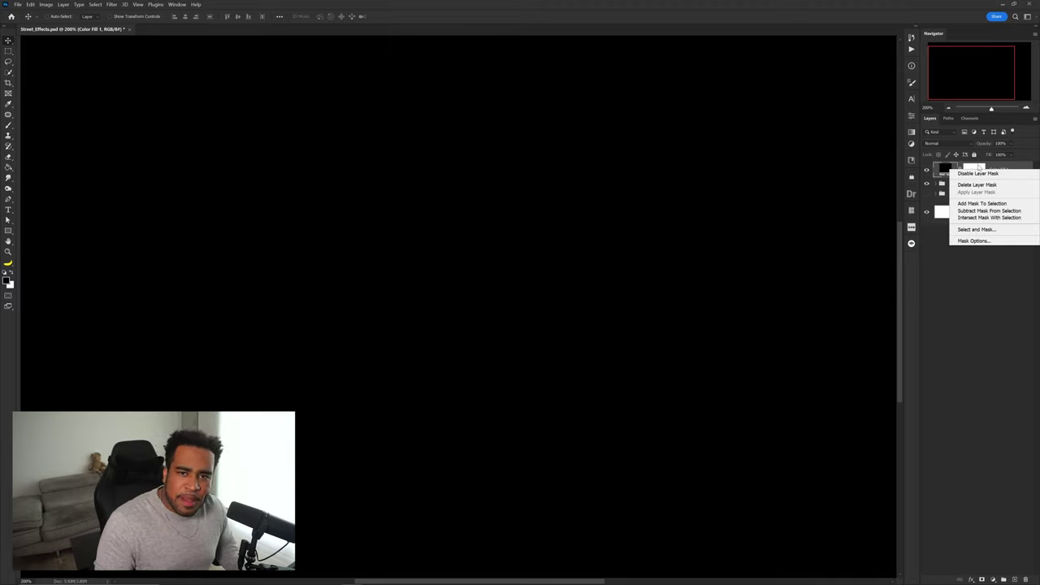
pyautogui.click(976, 185)
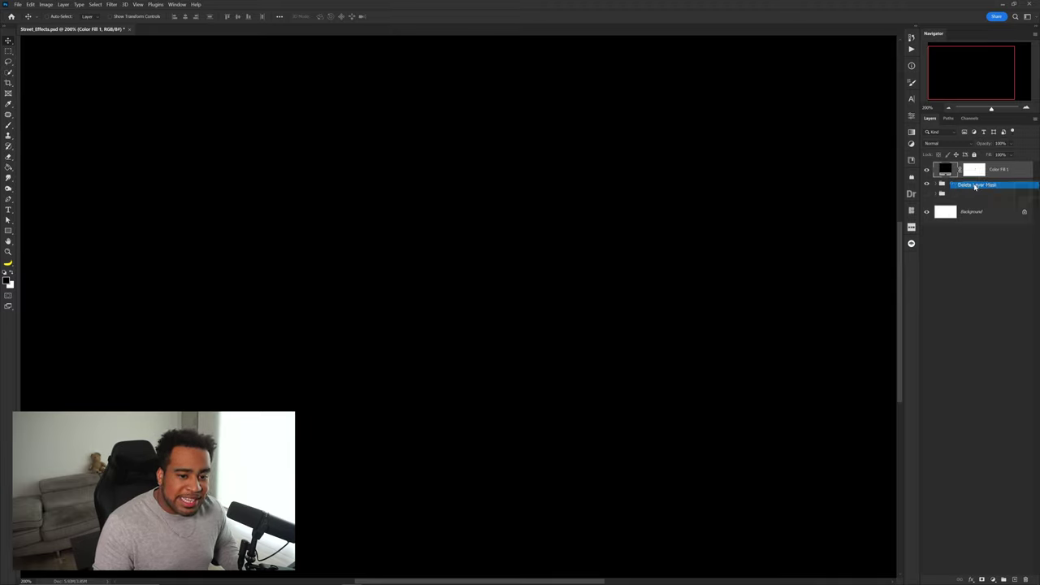
# Step: Hide the colour fill layer and select the black lettering with Color Range, using Sampled Colors at a Fuzziness of 0
pyautogui.click(926, 172)
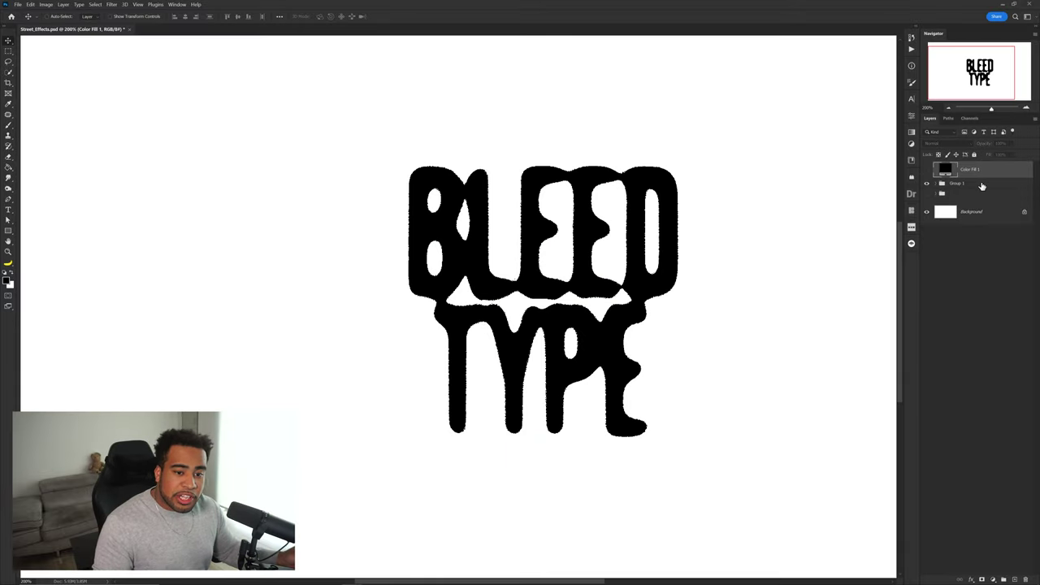
pyautogui.click(980, 184)
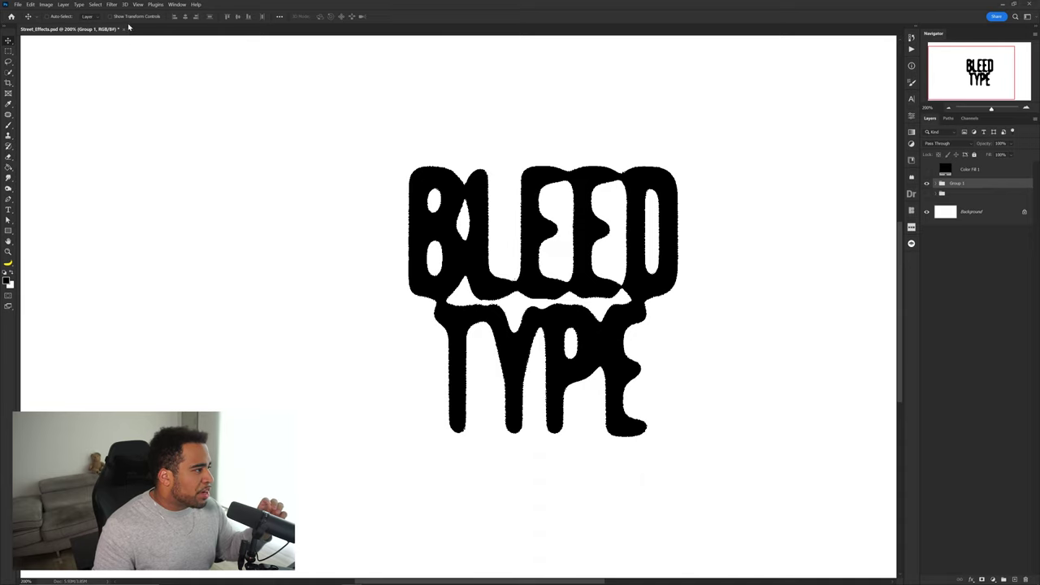
pyautogui.click(97, 5)
pyautogui.click(124, 76)
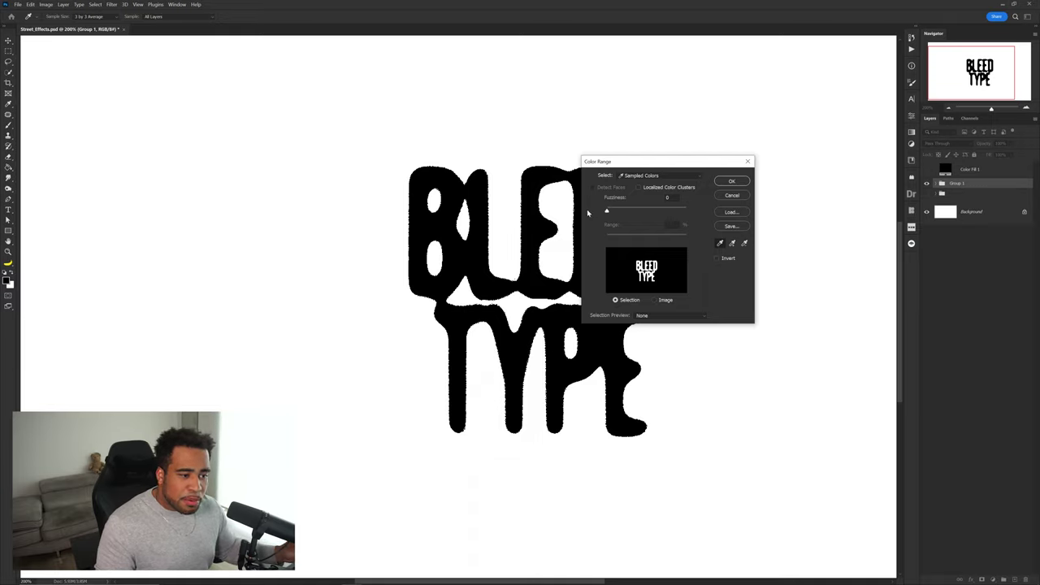
pyautogui.click(731, 181)
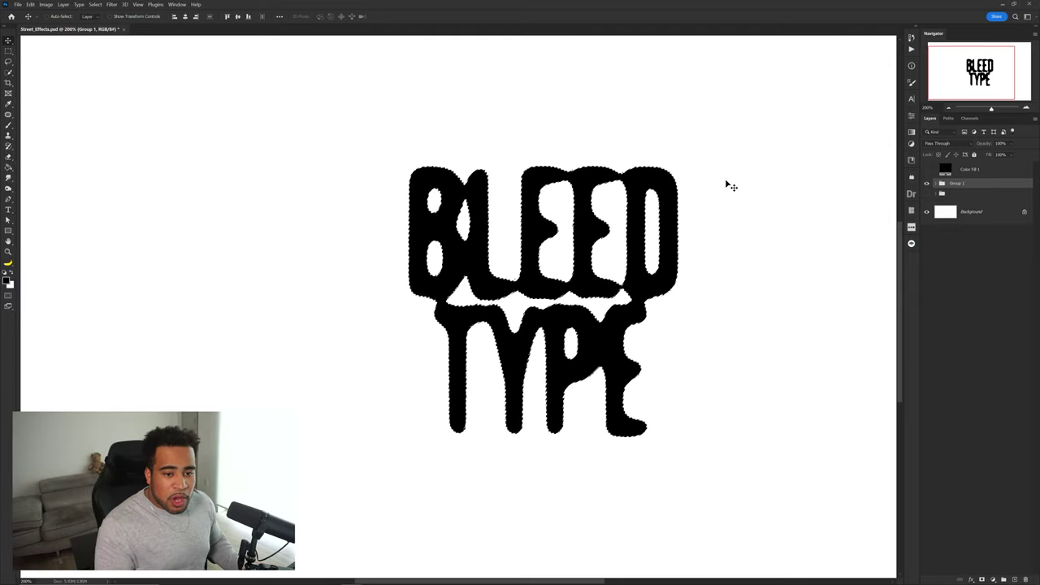
# Step: Show the colour fill layer, hide Group 1, and mask the fill with the lettering selection
pyautogui.click(926, 169)
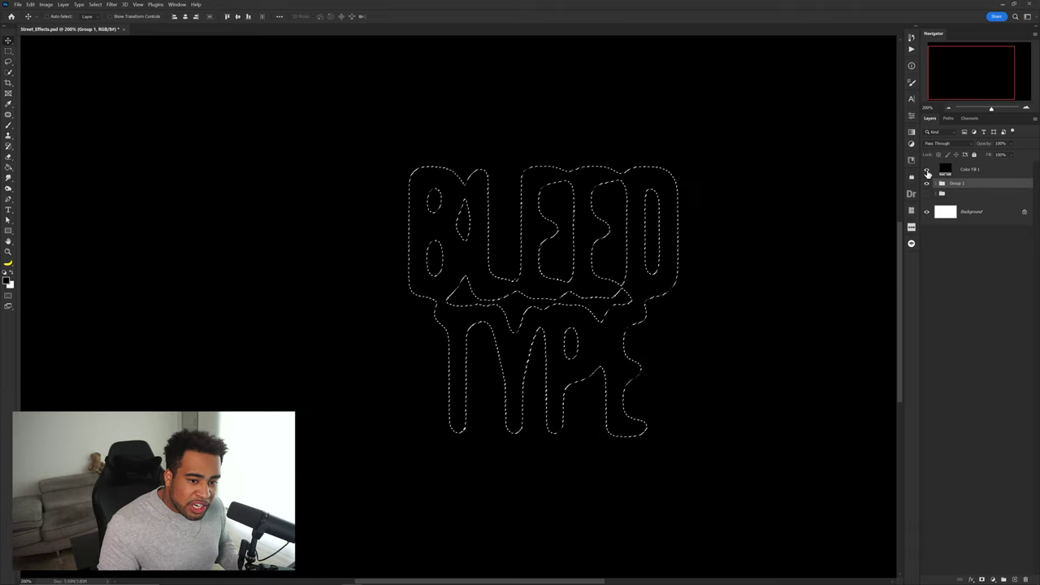
pyautogui.click(927, 184)
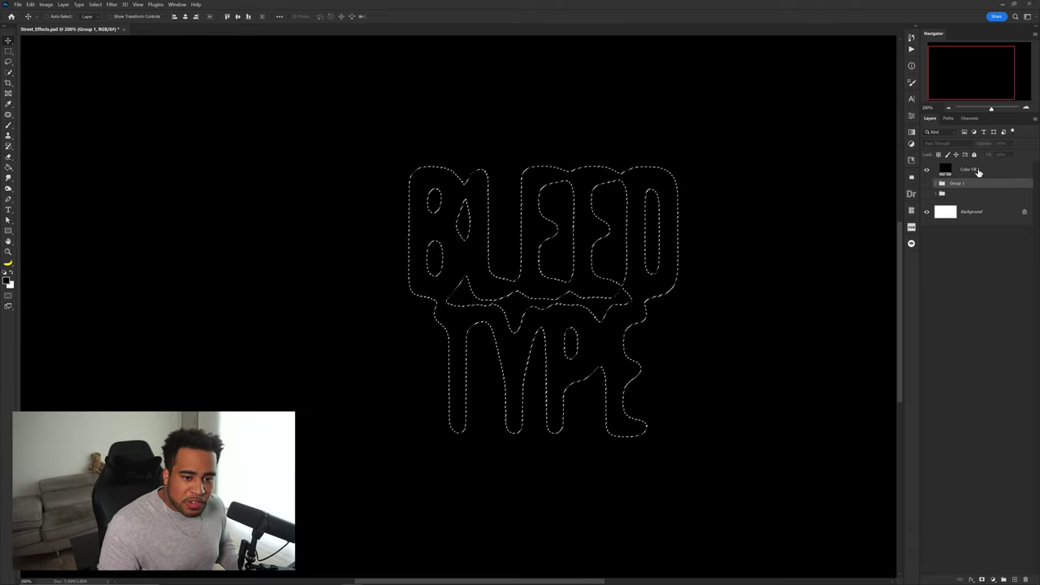
pyautogui.click(970, 170)
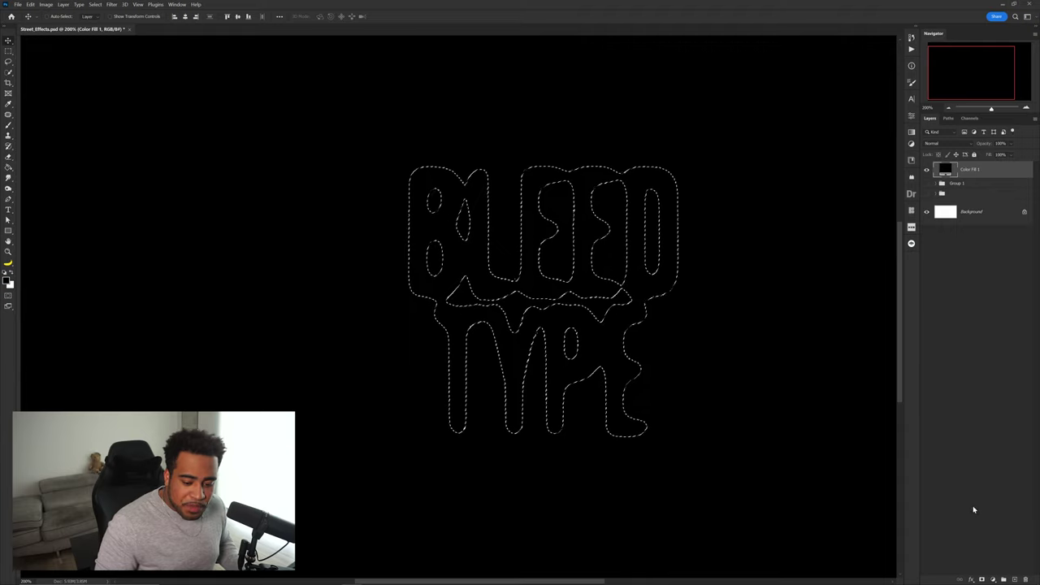
pyautogui.click(982, 579)
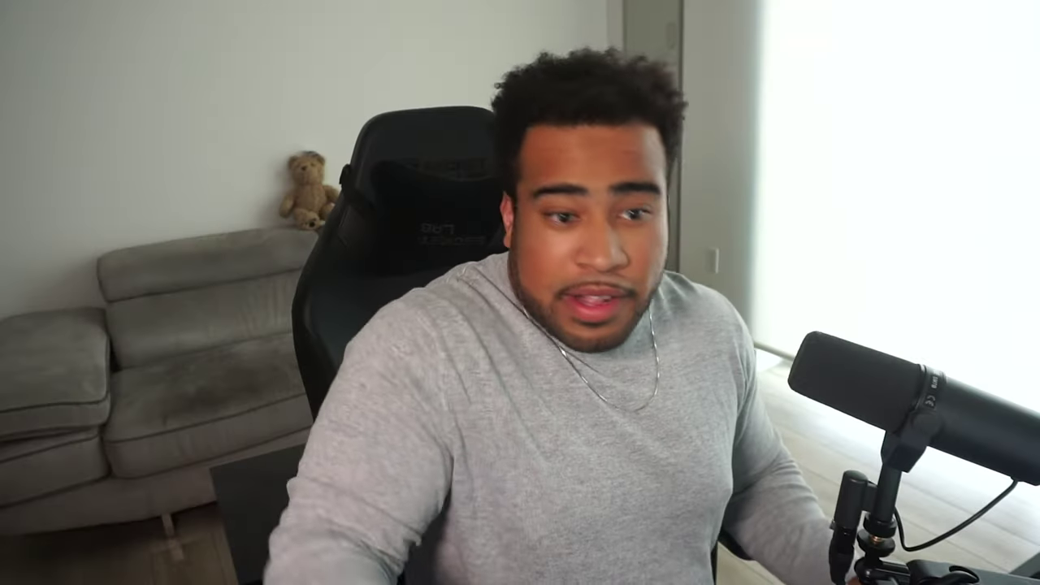
# Step: Move the masked BLEED TYPE lettering from the middle of the canvas towards its right edge
pyautogui.hotkey('ctrl', '-')
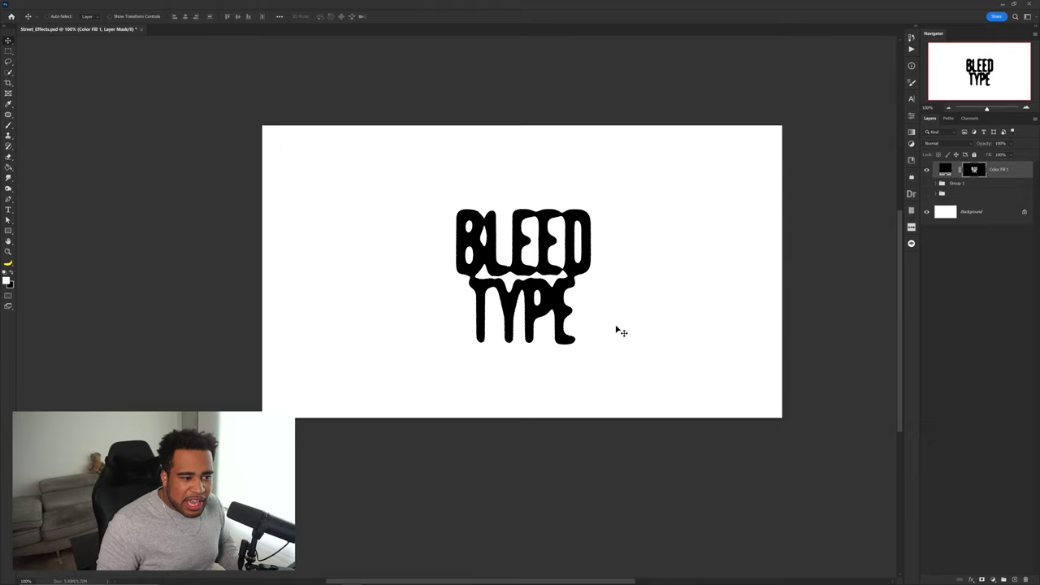
pyautogui.moveTo(519, 259); pyautogui.dragTo(675, 243)
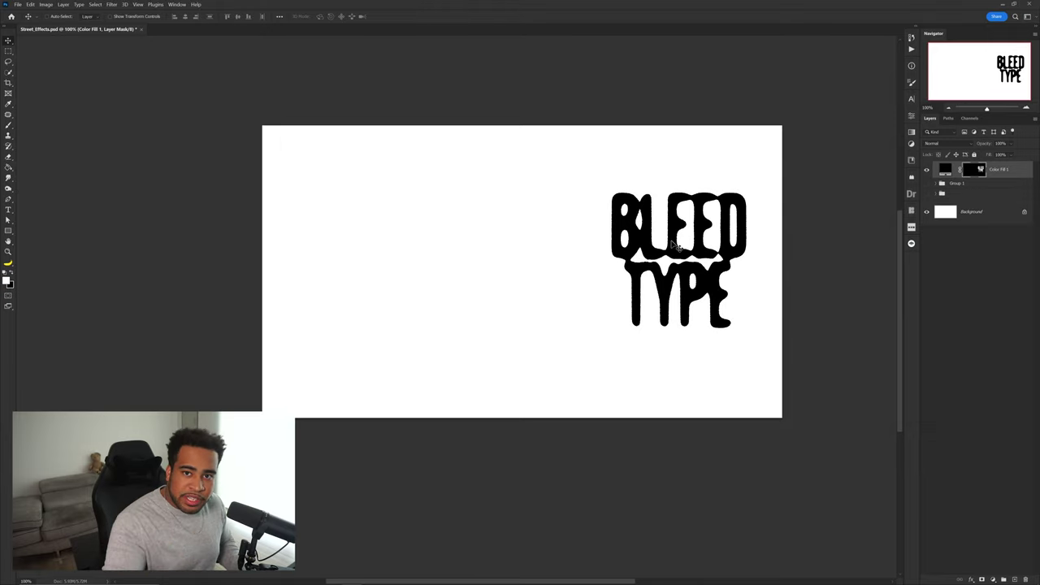
pyautogui.click(992, 577)
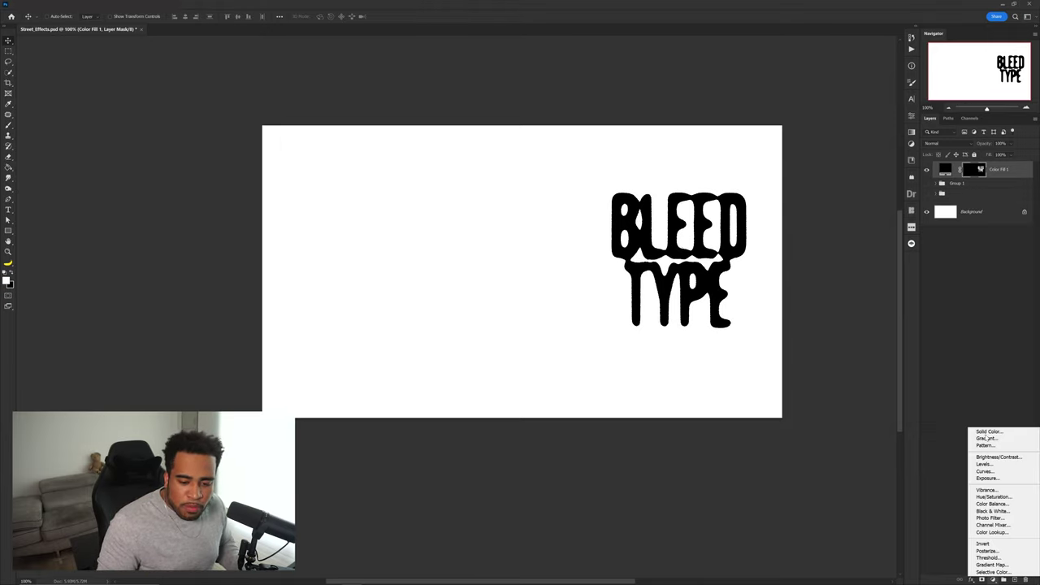
pyautogui.click(962, 366)
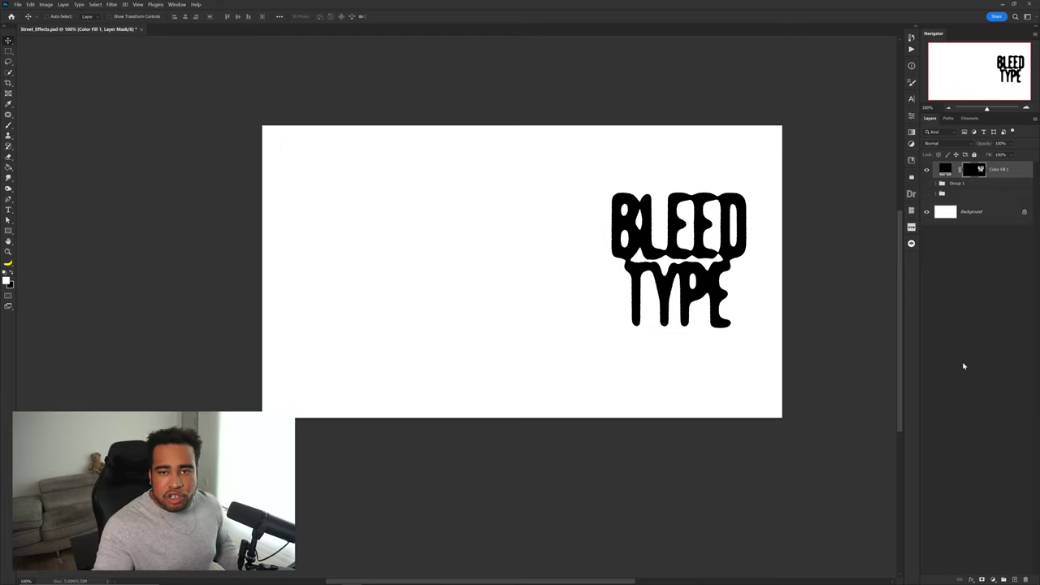
pyautogui.hotkey('ctrl', 'z')
pyautogui.hotkey('ctrl', 'z')
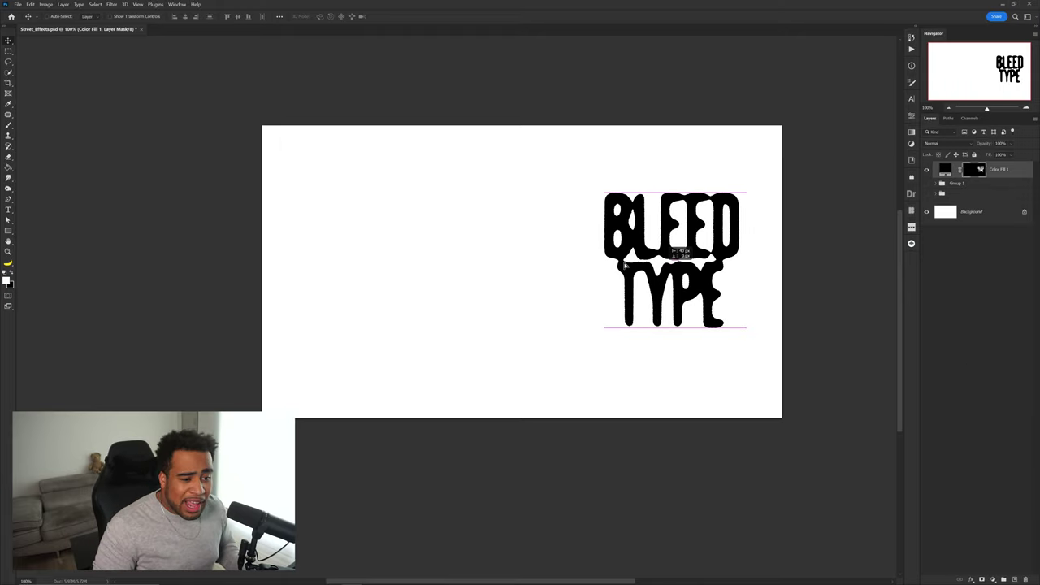